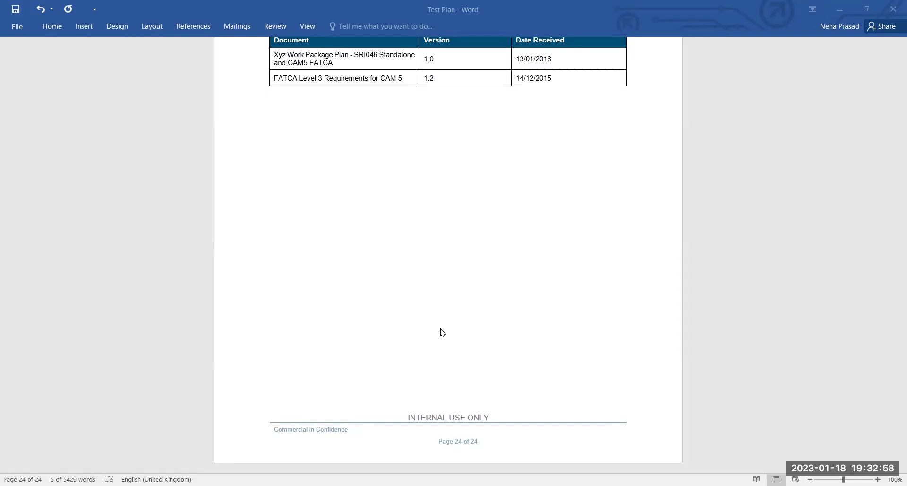
Go back from the end of the test plan document to its table of contents and read the section list.
scroll(456, 322, "up", 15)
scroll(456, 323, "up", 4)
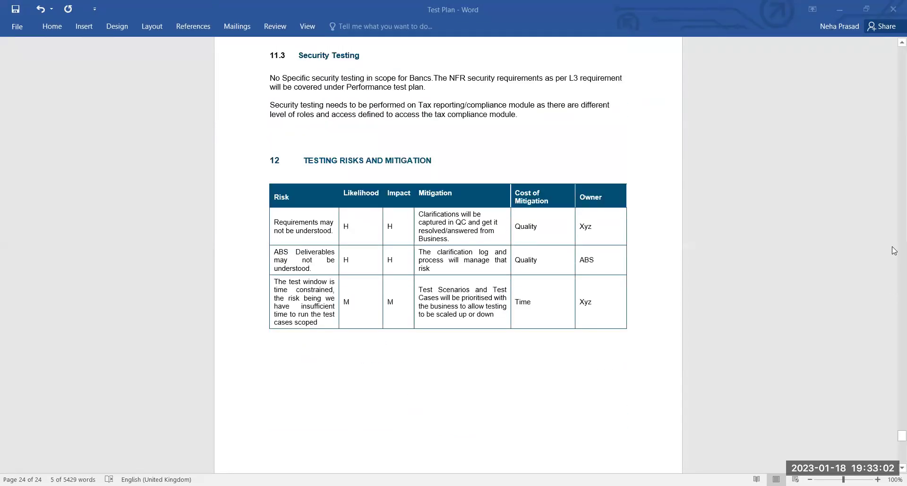
left_click(894, 221)
scroll(894, 221, "up", 20)
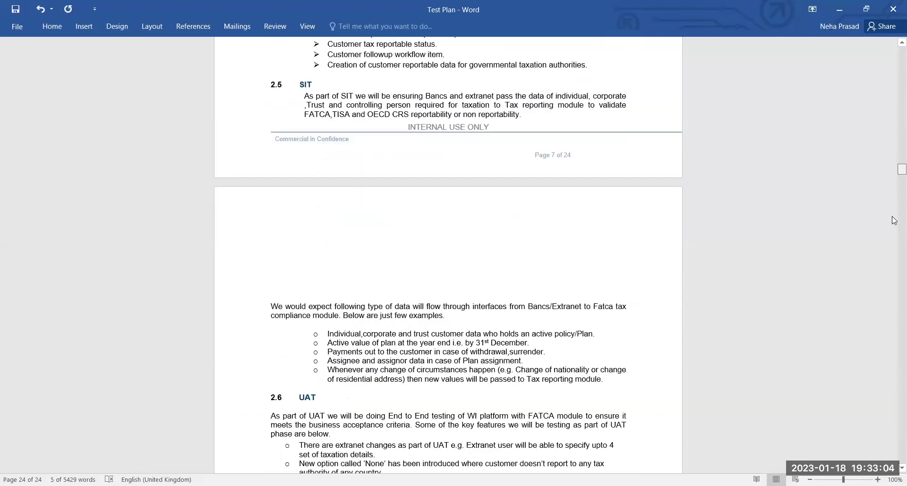
scroll(894, 220, "down", 2)
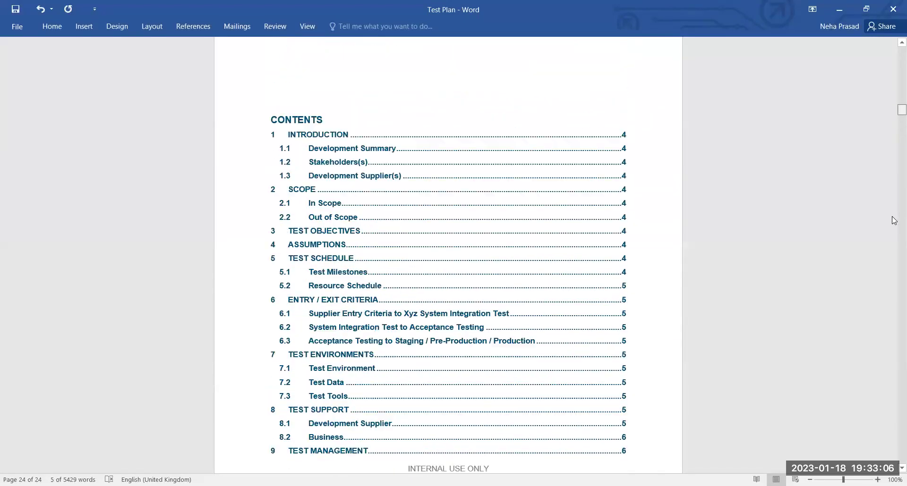
scroll(331, 174, "up", 2)
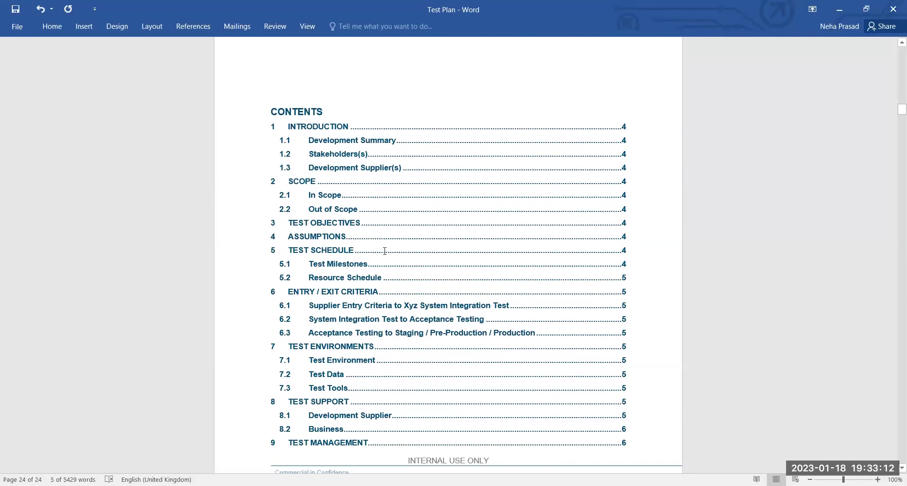
Review the test plan's Introduction, Development Summary and Stakeholders sections.
scroll(380, 290, "down", 20)
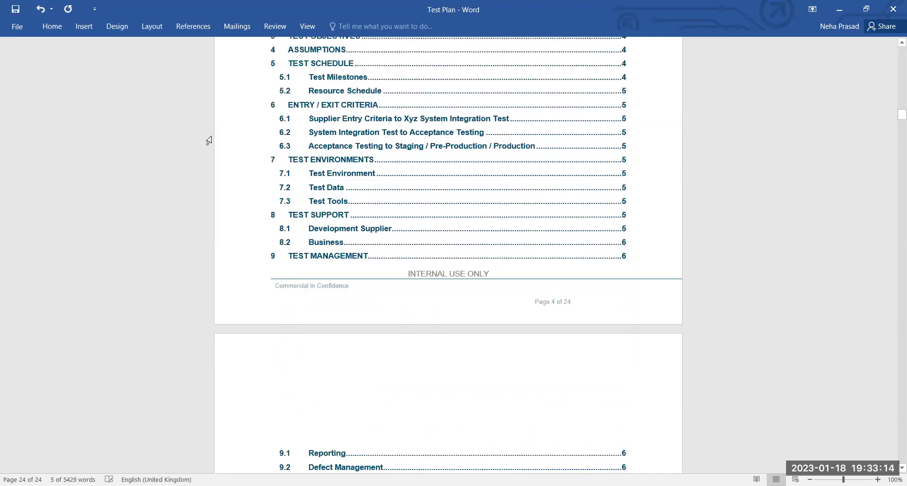
scroll(363, 204, "down", 18)
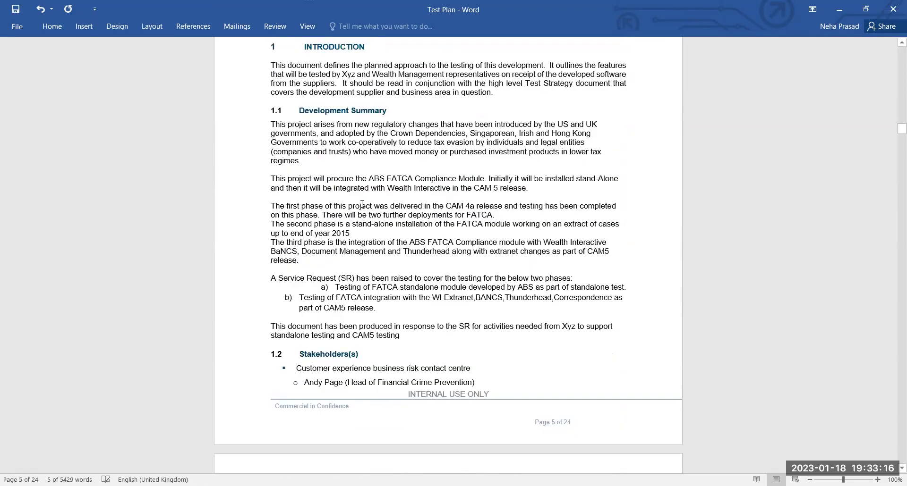
scroll(363, 208, "down", 2)
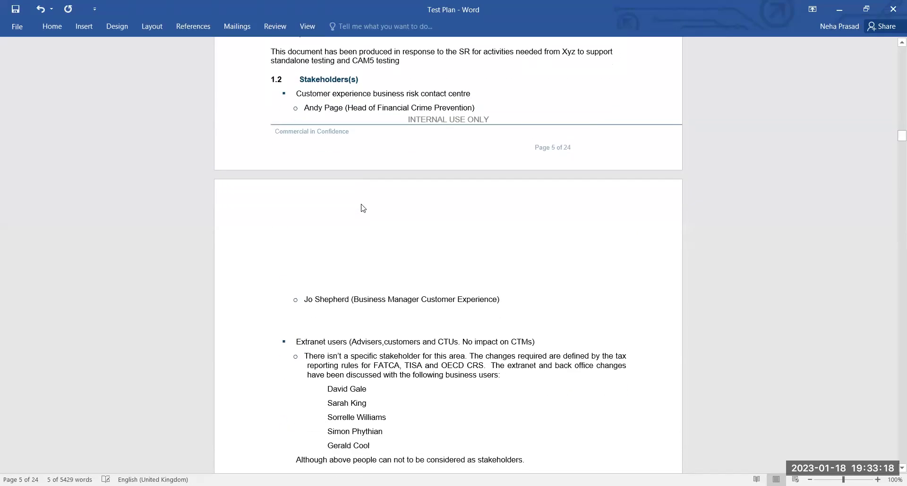
scroll(363, 204, "down", 1)
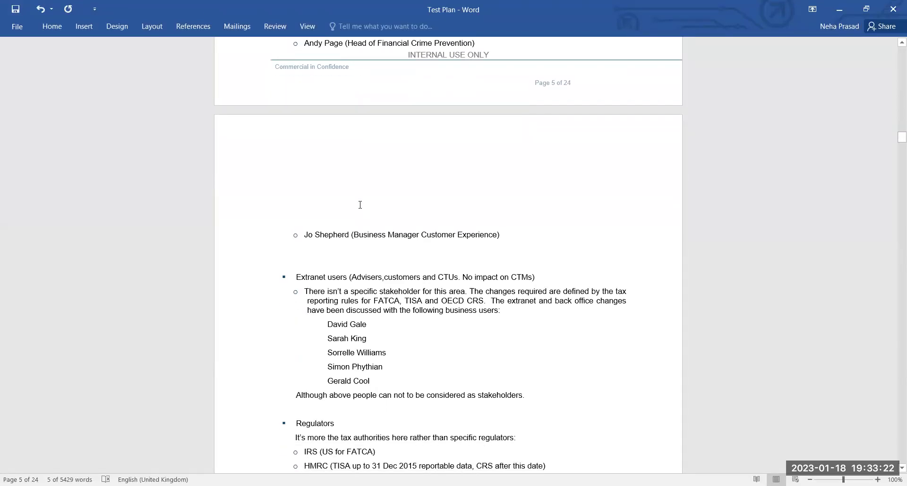
scroll(361, 205, "up", 3)
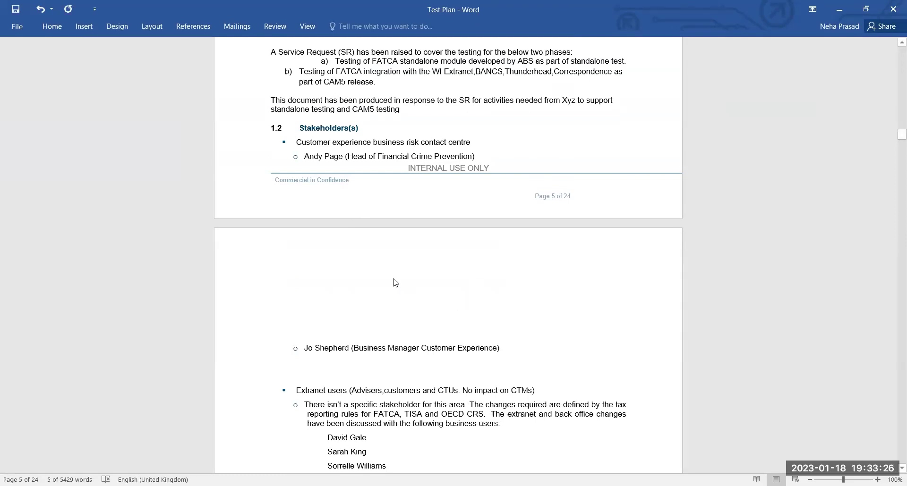
scroll(394, 278, "down", 2)
scroll(395, 279, "down", 1)
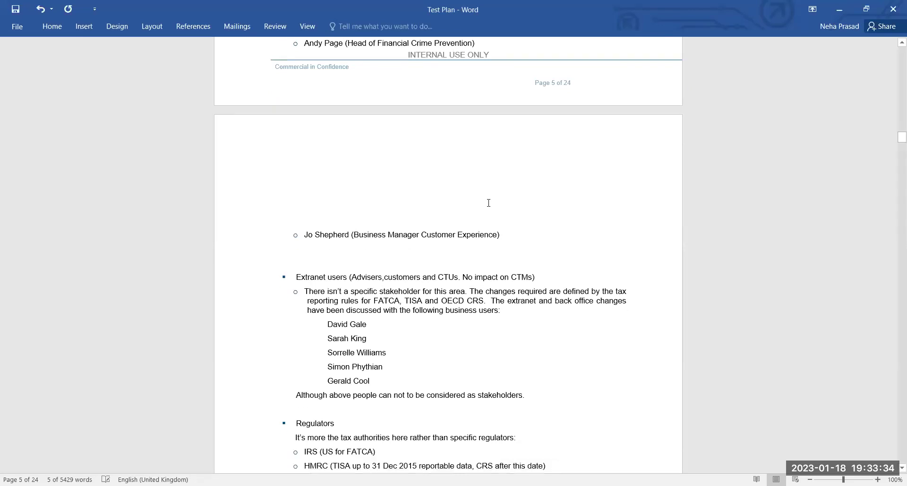
scroll(490, 207, "up", 1)
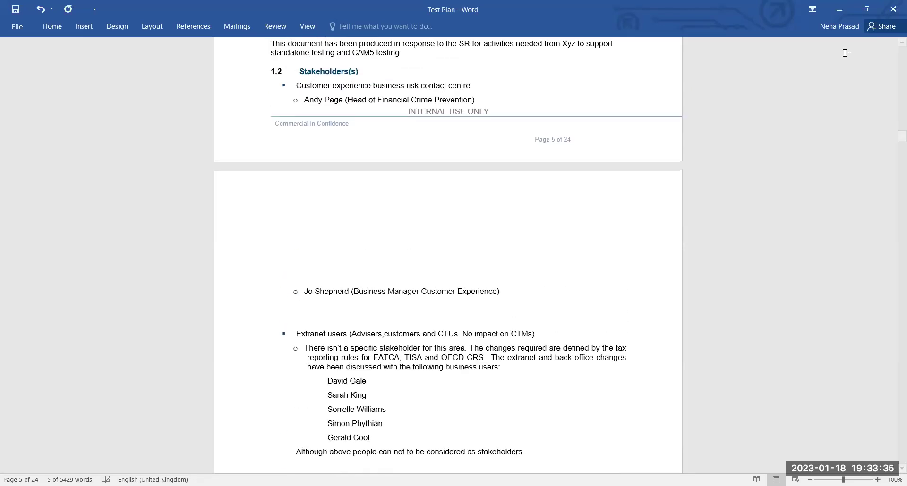
Switch to the PowerPoint Course Content slide, colour the Test Plan bullet green and select the Test case Document / Development bullet.
left_click(841, 14)
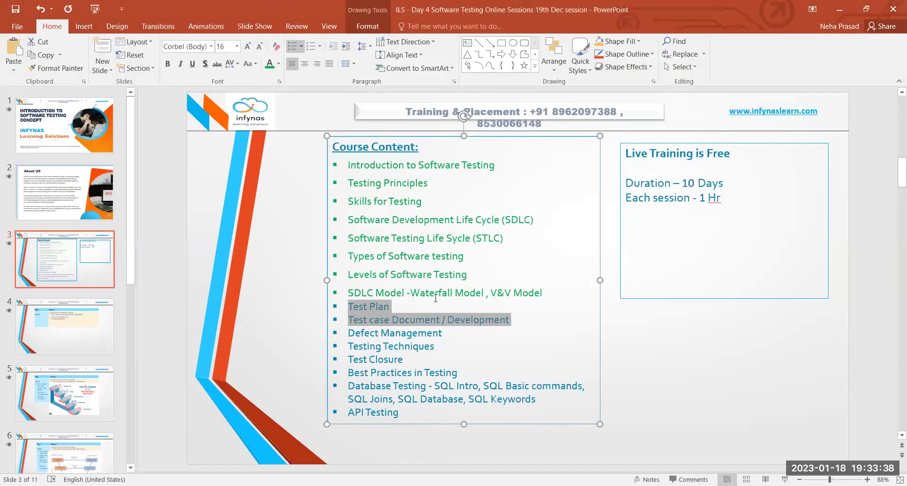
left_click_drag(403, 307, 362, 310)
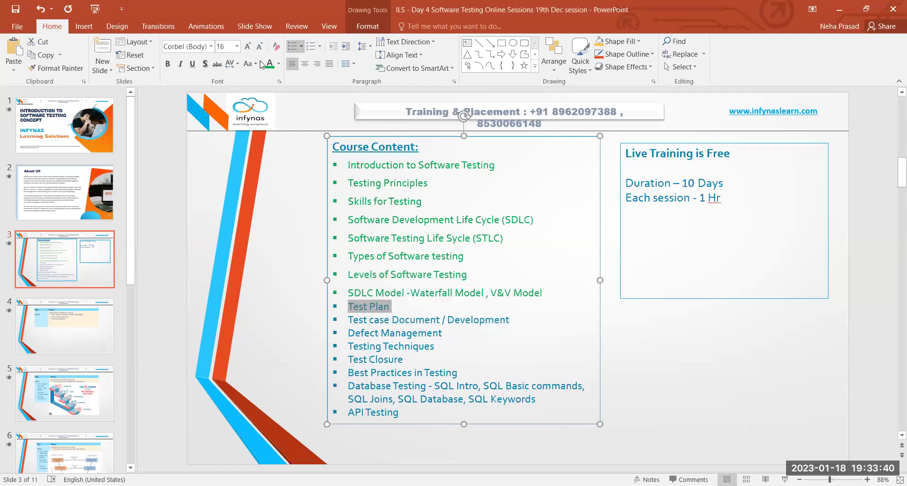
left_click_drag(349, 322, 497, 319)
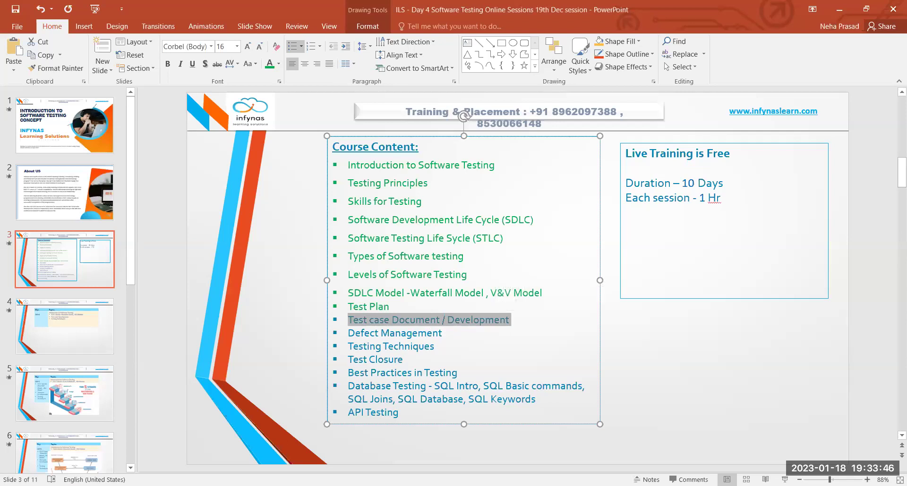
Switch to the Test Cases _ Template workbook in Excel and skim the test cases on the Amazon sheet.
key("alt+Tab")
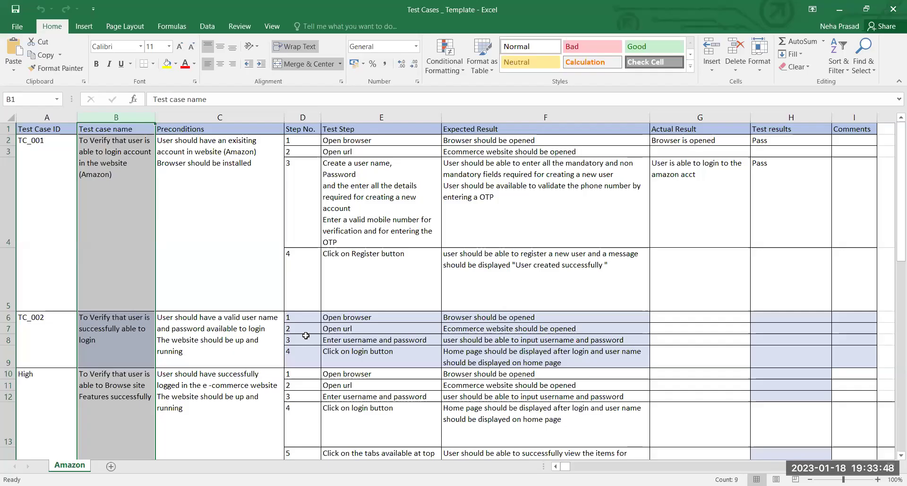
scroll(304, 336, "down", 3)
scroll(303, 336, "up", 3)
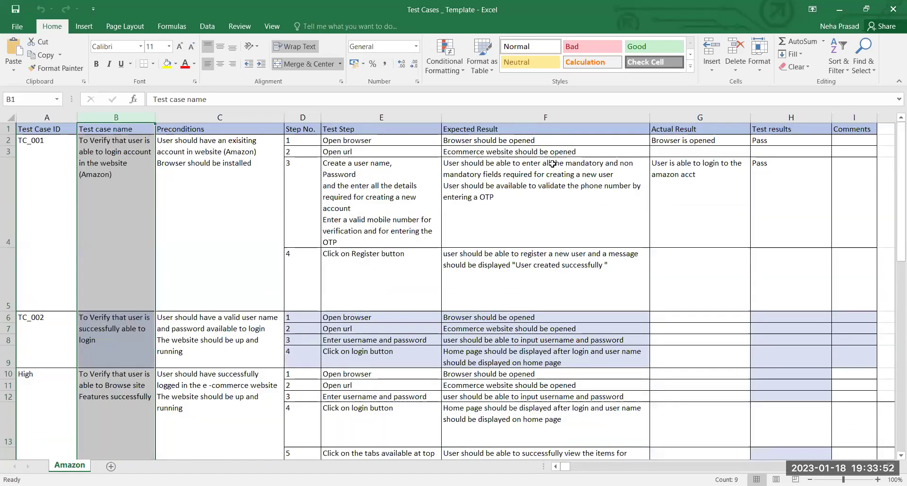
scroll(198, 203, "down", 3)
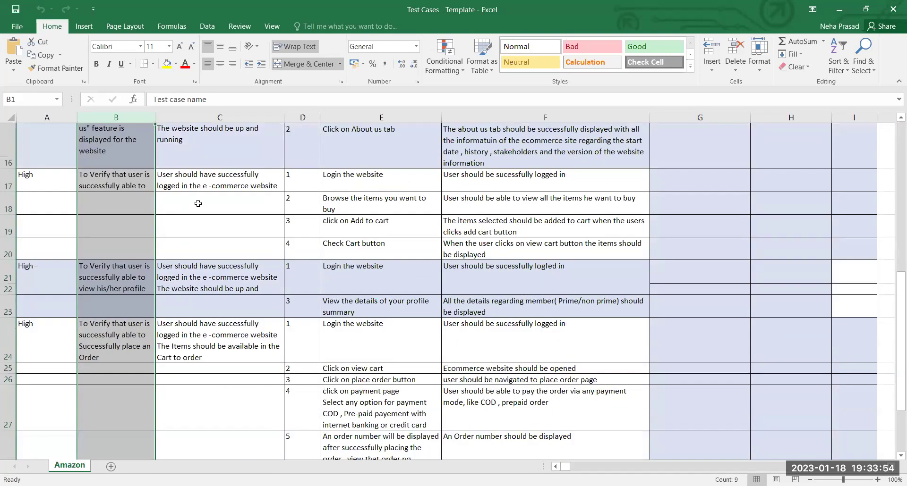
scroll(198, 203, "up", 3)
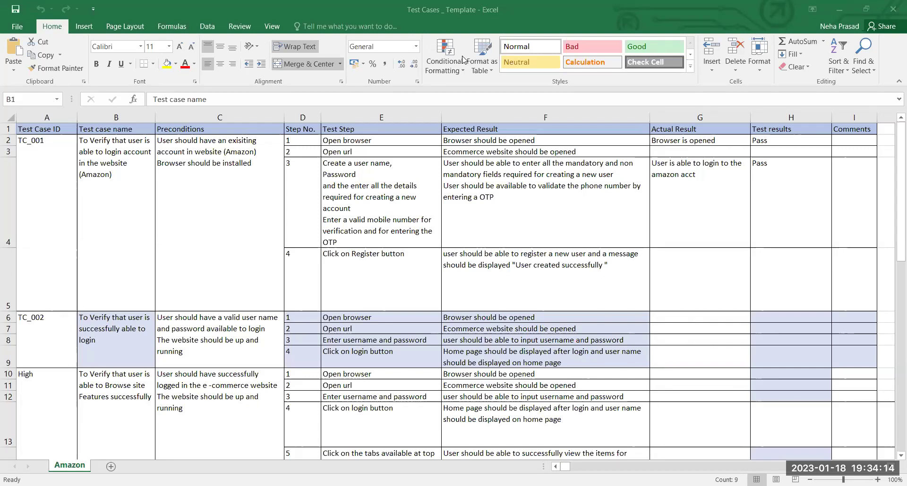
key("ctrl+space")
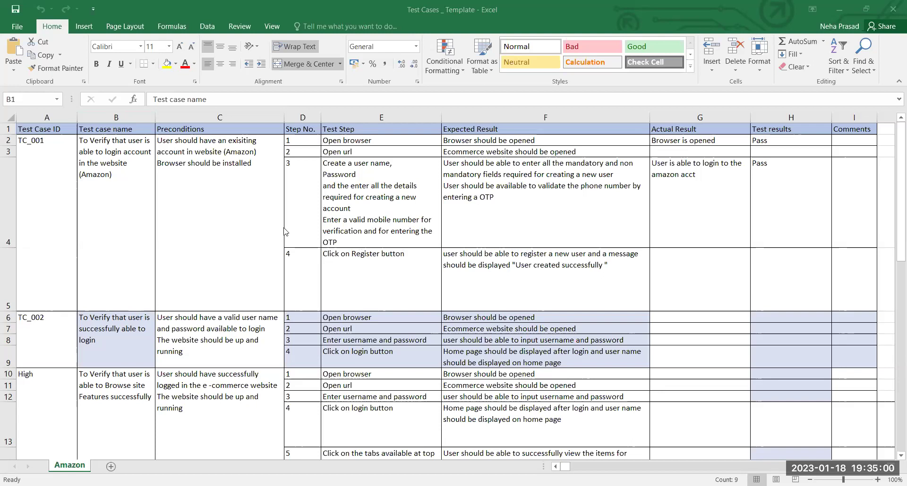
Examine the TC_001 entry's ID, name and preconditions together with the template's header row.
left_click(31, 143)
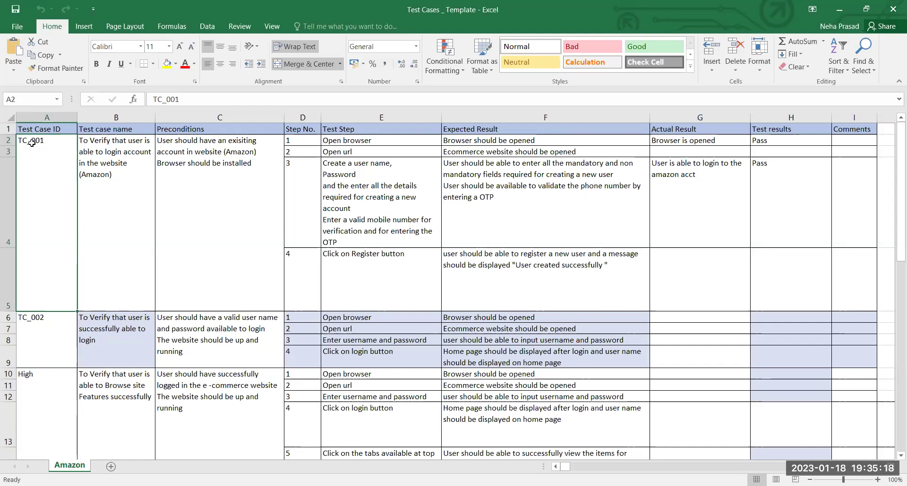
left_click(117, 160)
left_click(30, 147)
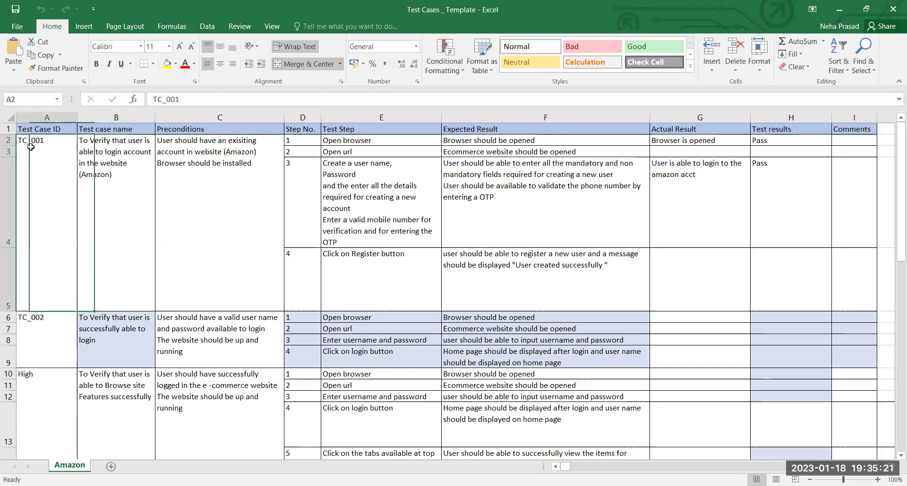
left_click(104, 129)
left_click_drag(38, 130, 694, 132)
left_click(222, 203)
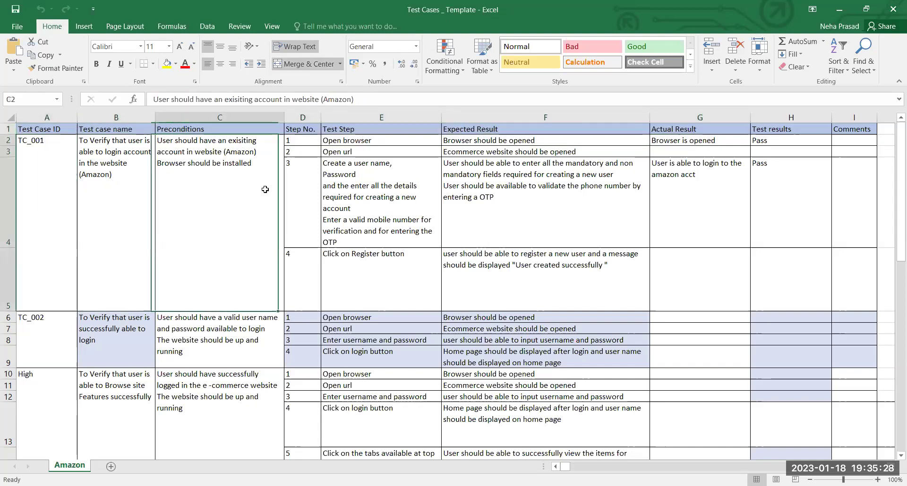
Look across the test steps and expected results of TC_001, including the Register button step.
key("Right")
key("Right")
key("Right")
key("Right")
left_click(564, 269)
key("Left")
key("Left")
key("Left")
key("Left")
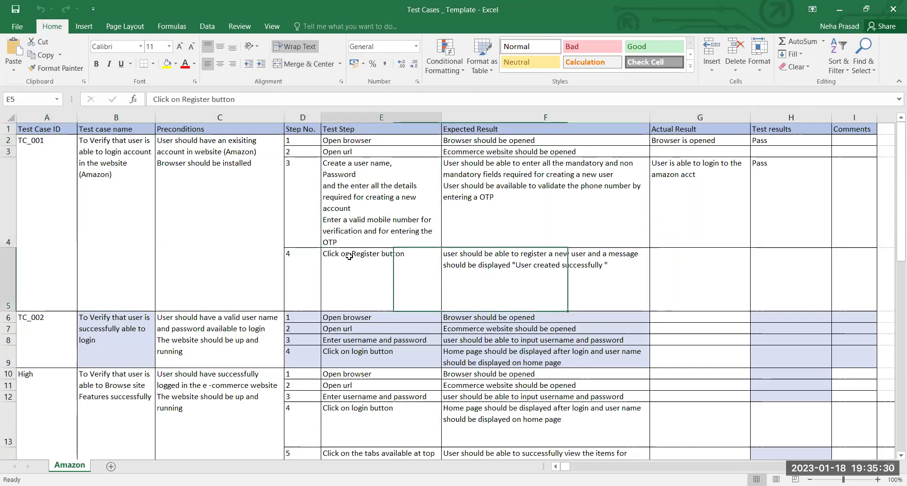
Examine the Test Case ID, Test case name and Preconditions column headings one by one.
left_click(38, 130)
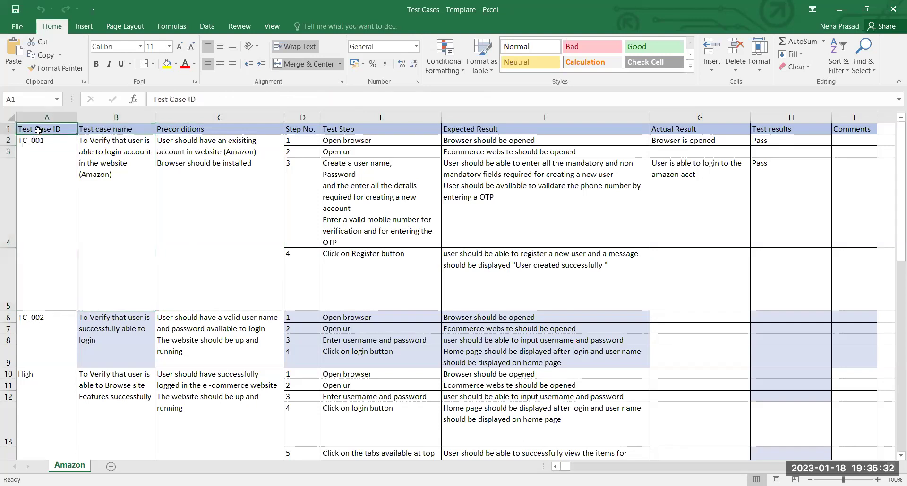
left_click(113, 131)
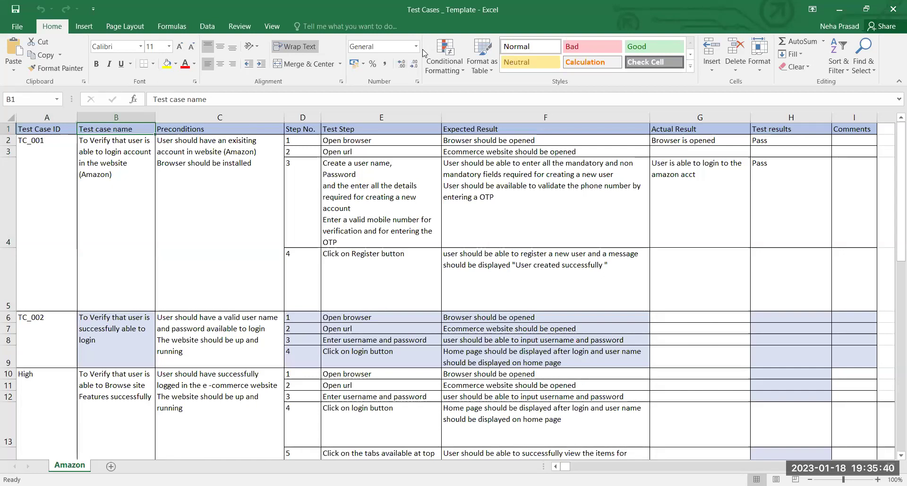
left_click(196, 137)
left_click(197, 128)
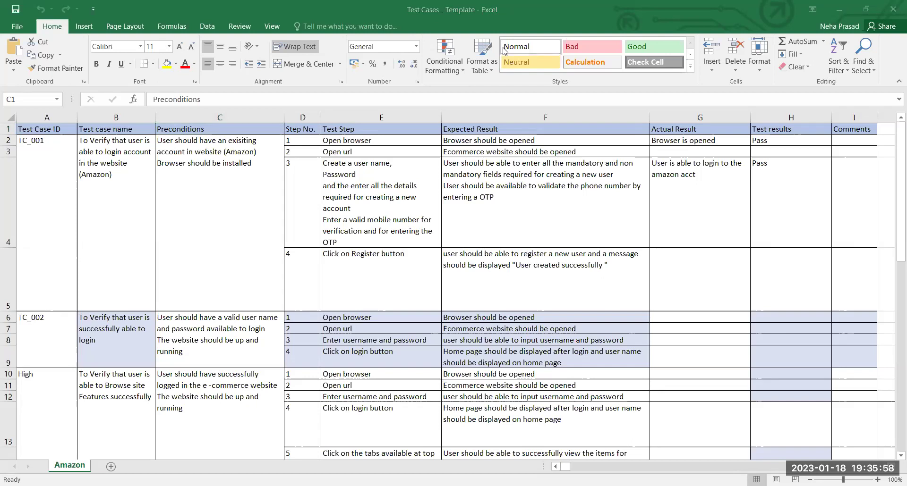
left_click(191, 133)
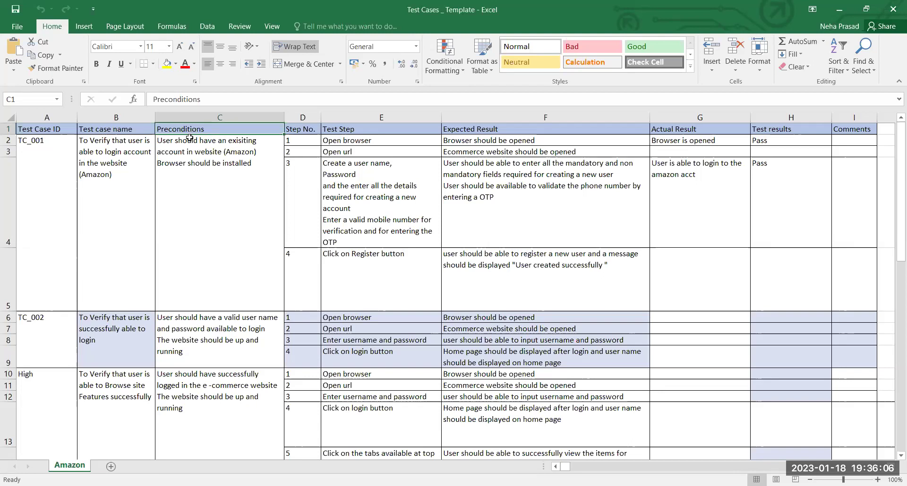
Examine the remaining template columns from Step No. and Test Step through Expected Result, Actual Result, Test results and Comments.
left_click(304, 129)
left_click(341, 140)
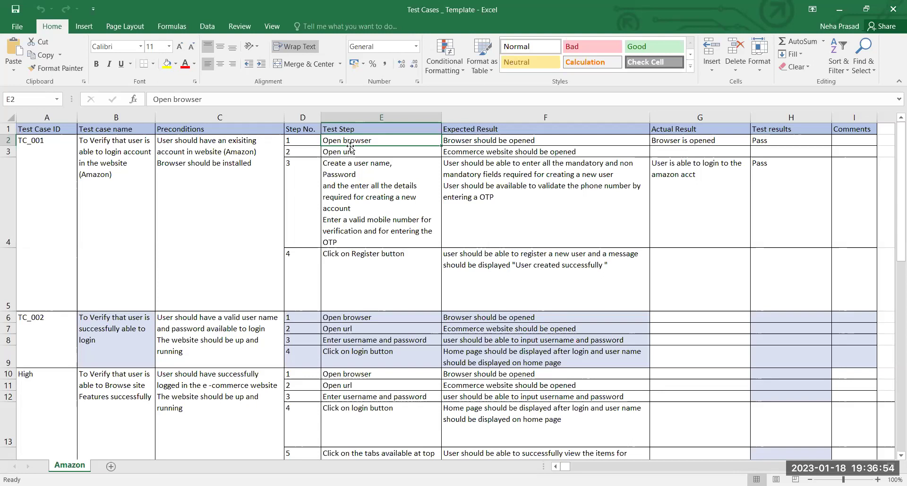
left_click(352, 150)
left_click(331, 186)
left_click(482, 132)
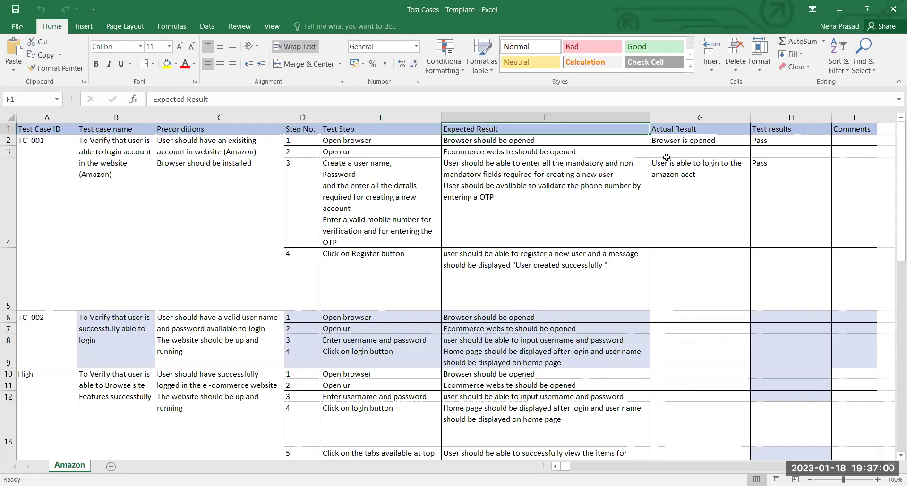
left_click(668, 134)
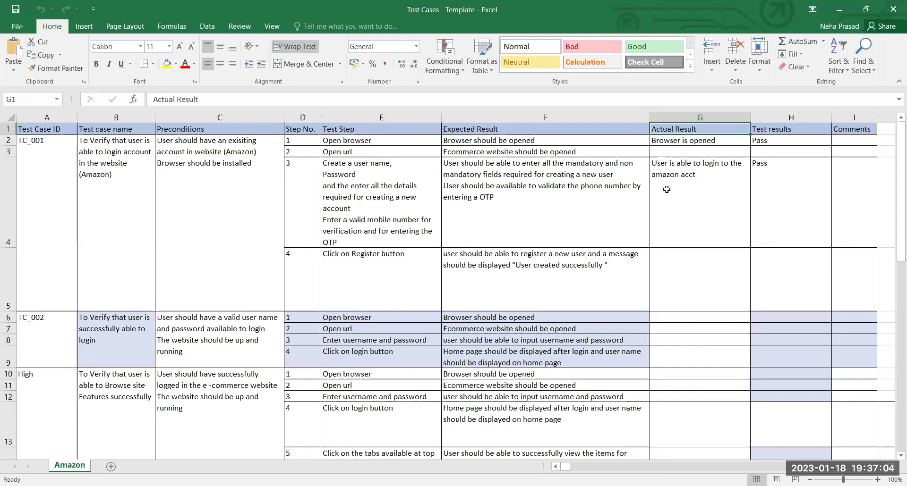
left_click(769, 140)
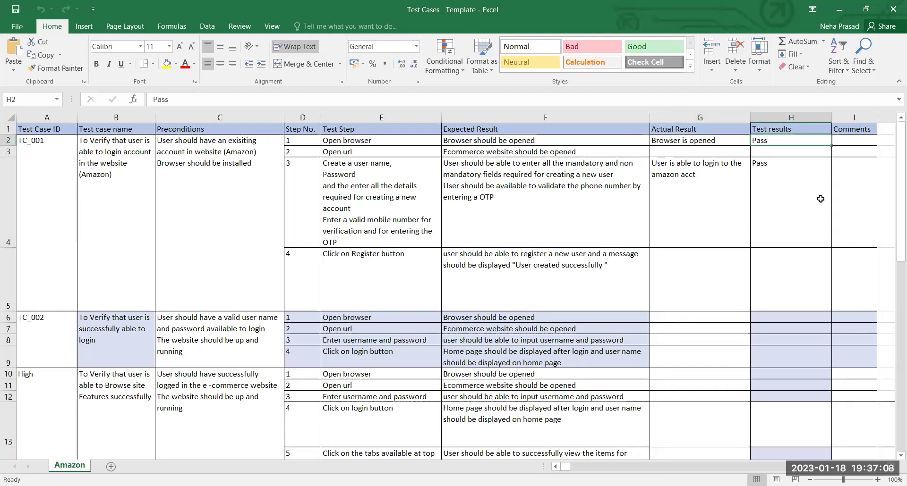
left_click(851, 129)
Review the first test case as an example, focusing on its Amazon account login name and its preconditions.
left_click(29, 177)
left_click_drag(29, 177, 482, 336)
left_click(222, 270)
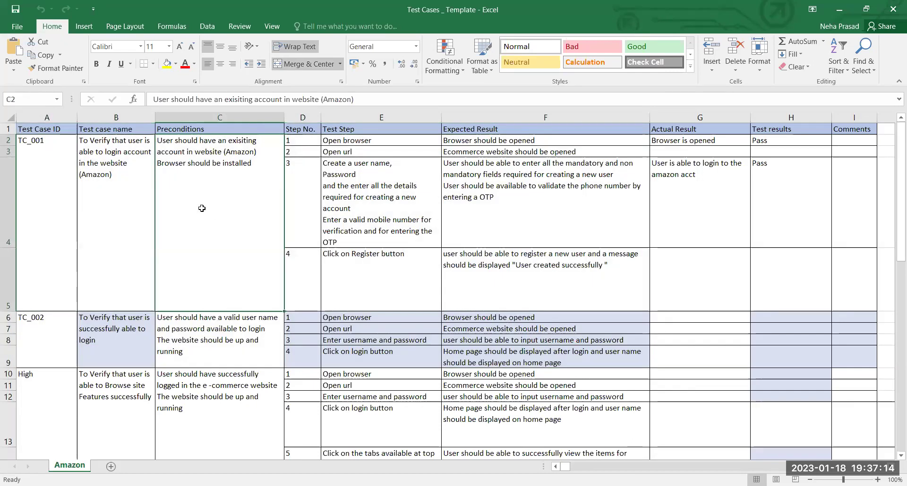
left_click(99, 162)
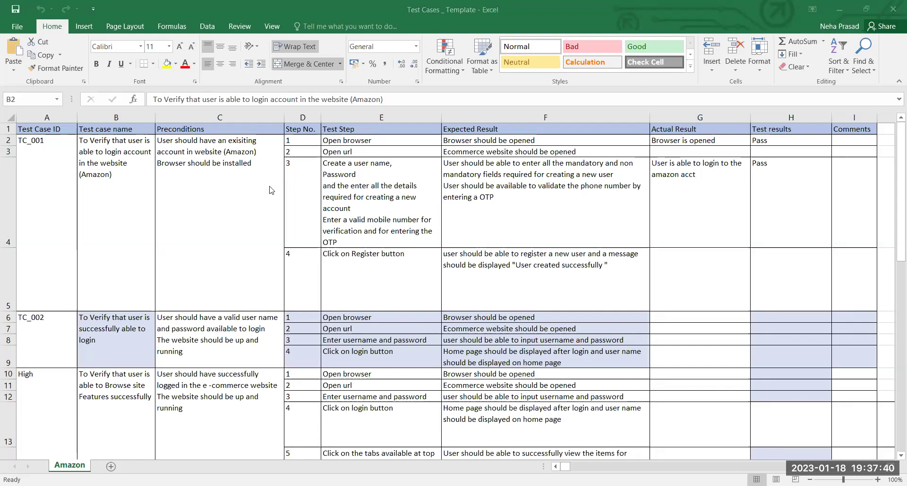
left_click(109, 155)
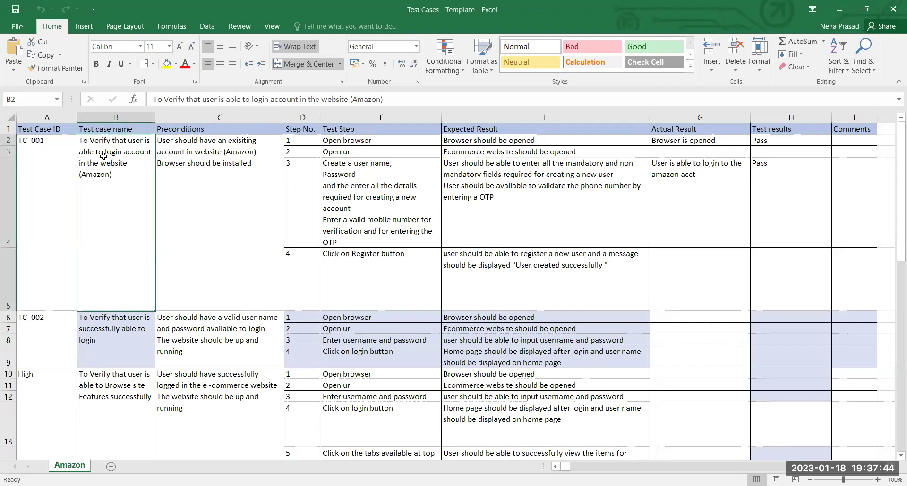
left_click(236, 177)
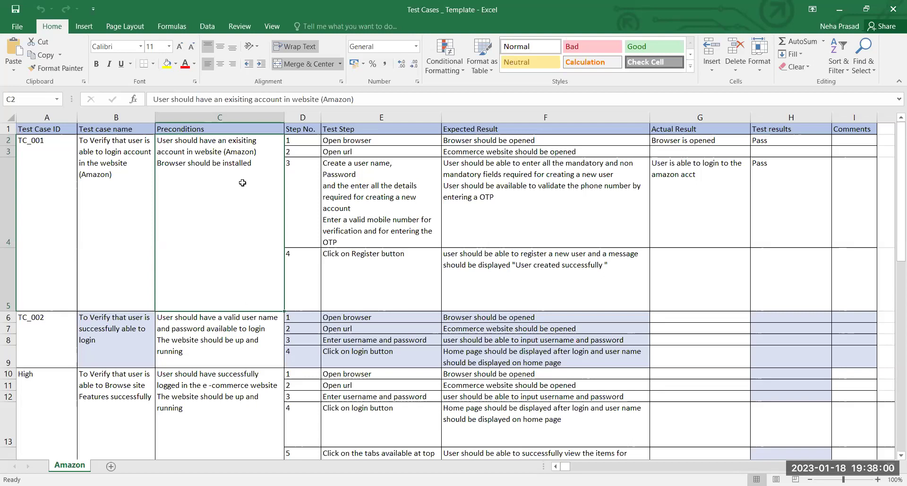
Look through the step numbers and test steps of TC_001, from opening the browser to creating the account.
left_click(298, 141)
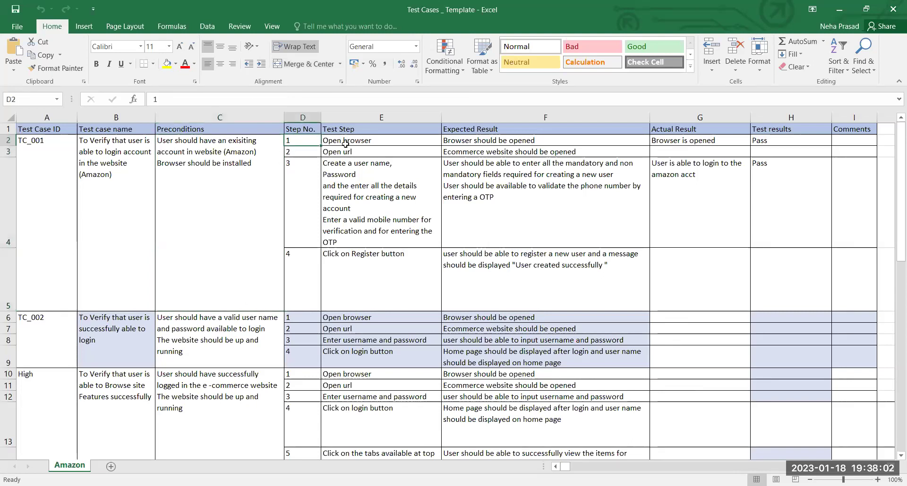
left_click(366, 144)
left_click(360, 153)
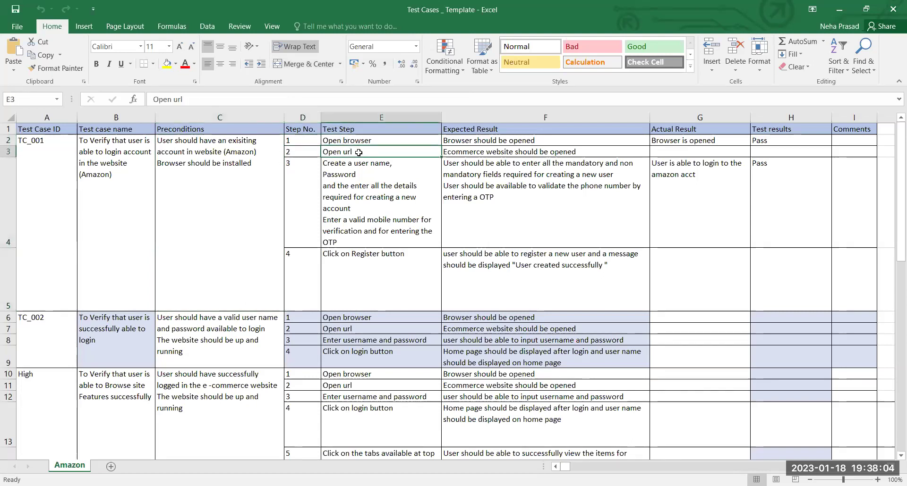
left_click(349, 181)
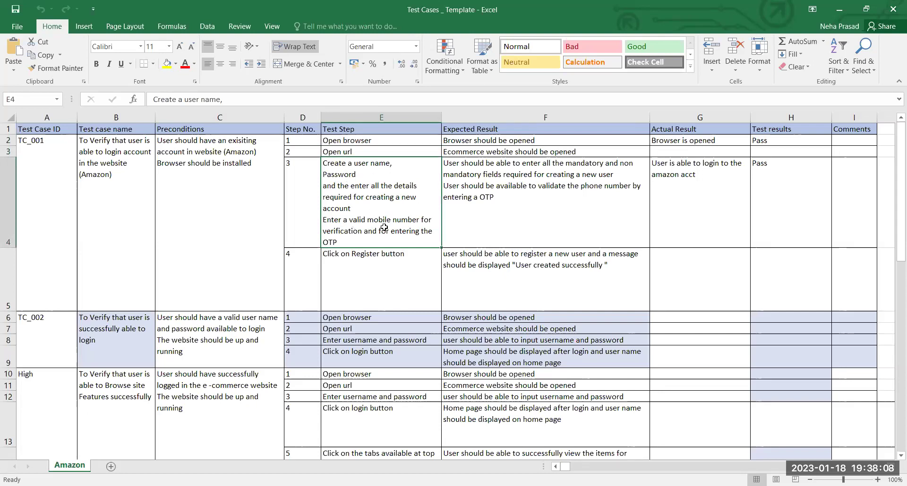
left_click_drag(352, 142, 350, 174)
left_click(347, 199)
left_click_drag(363, 139, 376, 206)
left_click(377, 141)
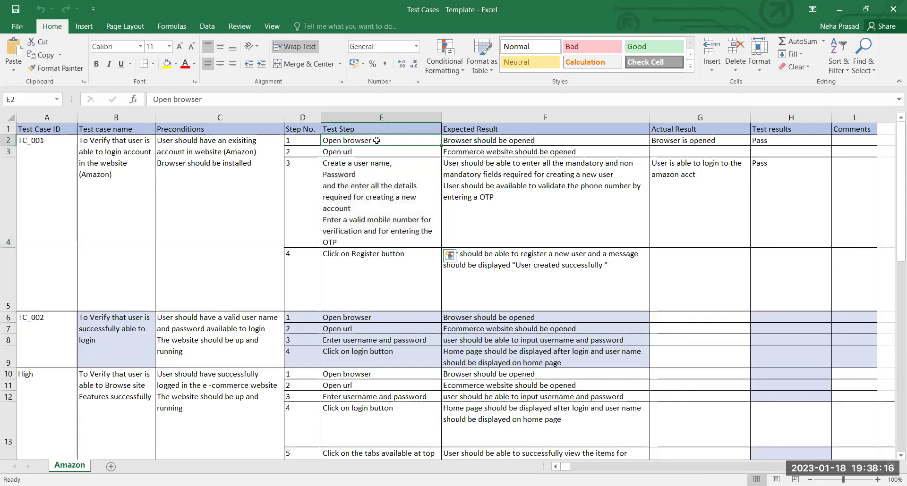
Colour the word "should" blue in the Expected Result of TC_001's Open browser step.
left_click(491, 141)
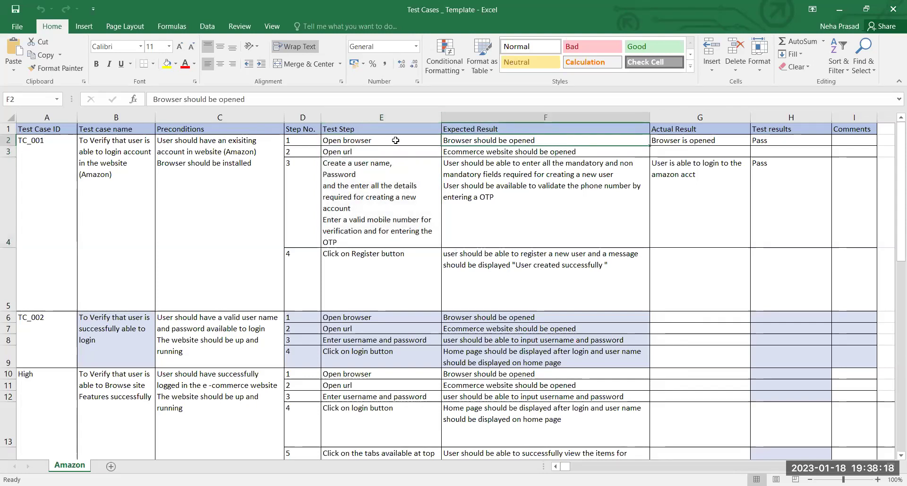
left_click(413, 140)
left_click(470, 141)
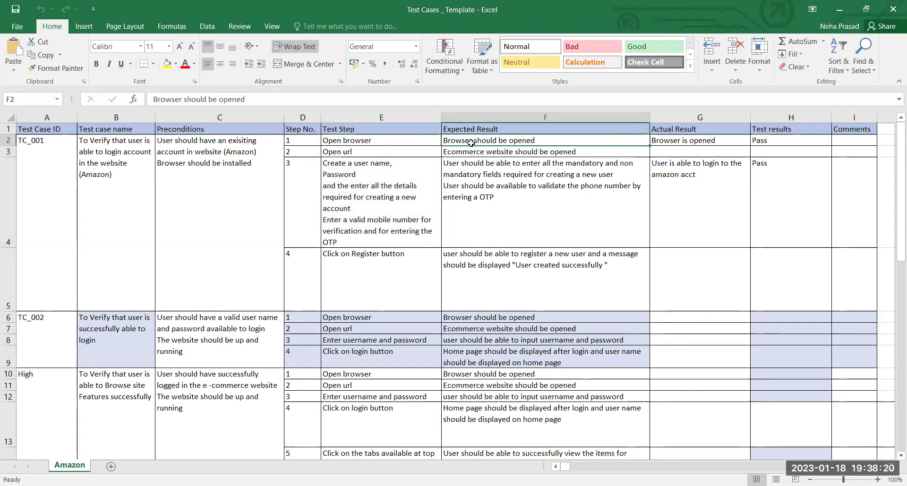
double_click(486, 141)
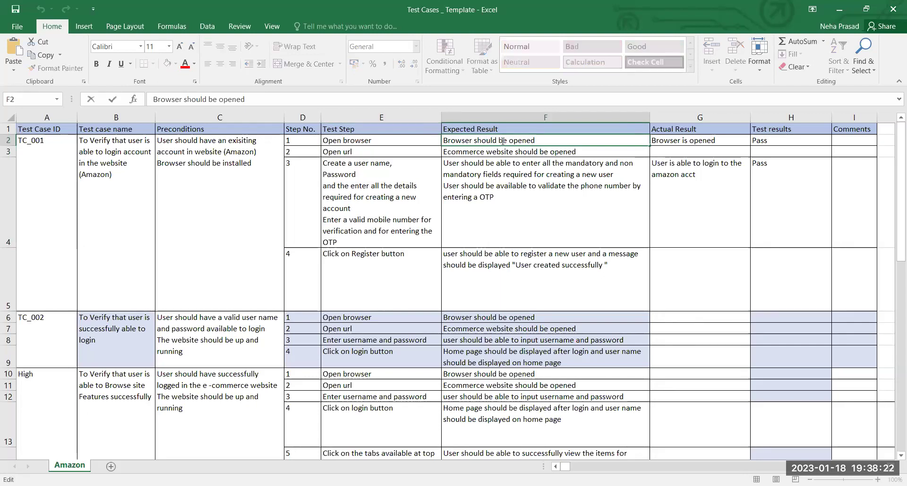
left_click_drag(497, 141, 474, 140)
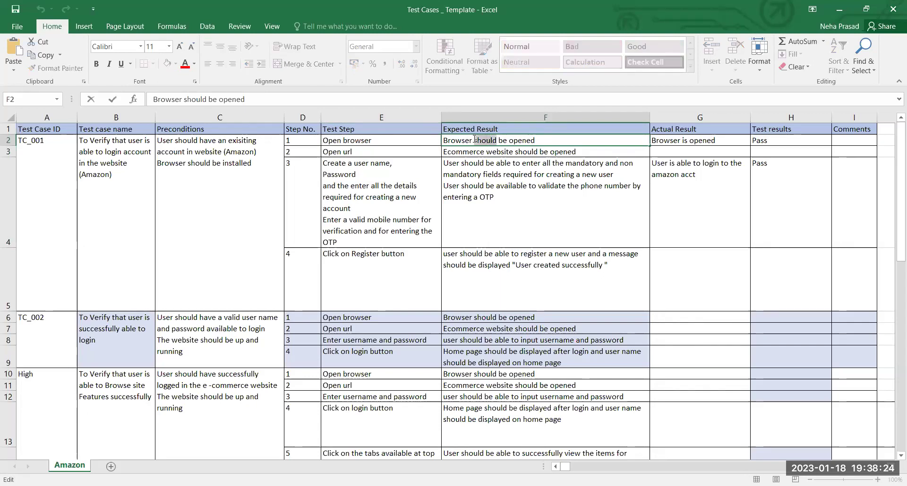
left_click(193, 64)
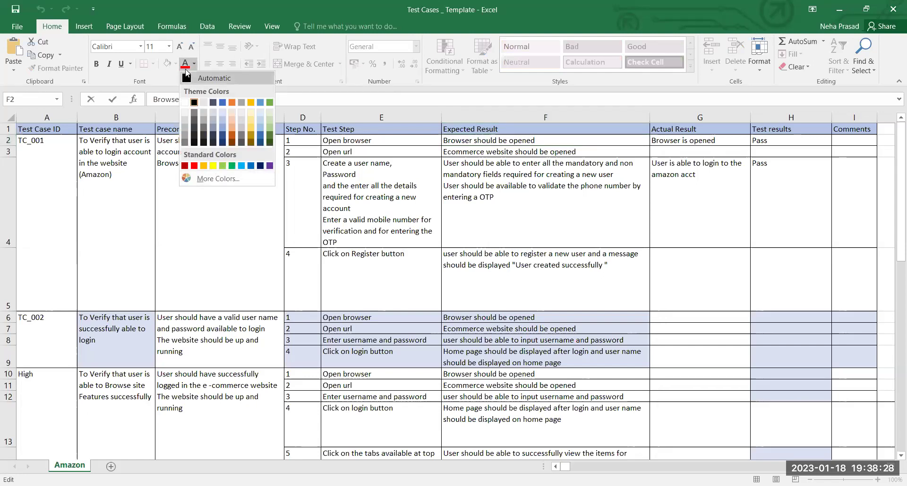
key("Escape")
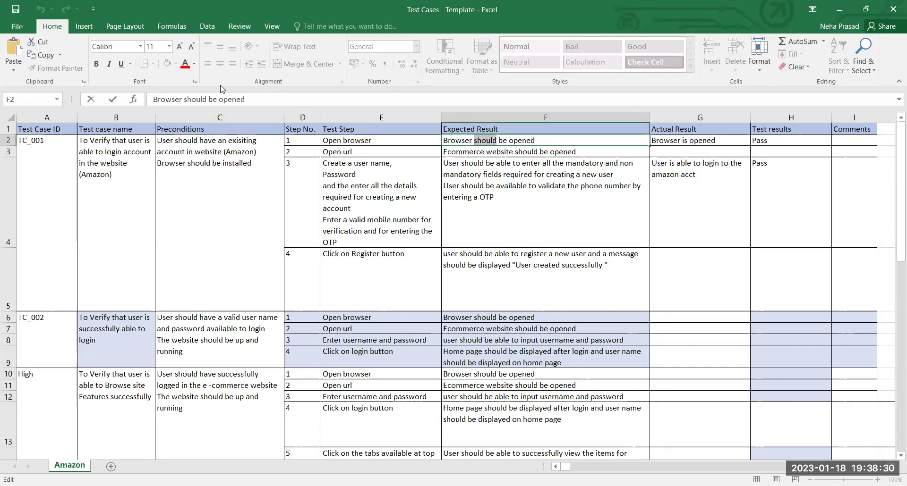
left_click(193, 65)
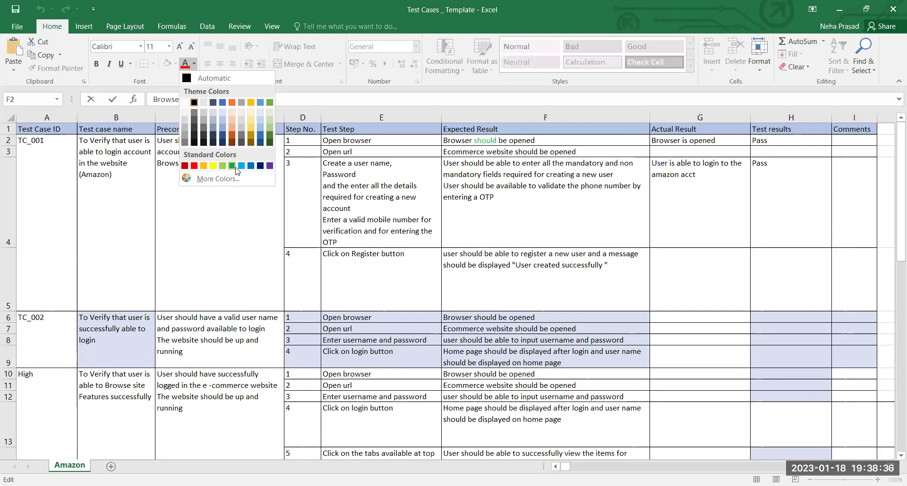
left_click(251, 166)
Replace the Actual Result of TC_001's Open browser step with a copy of that step's Expected Result.
left_click(693, 141)
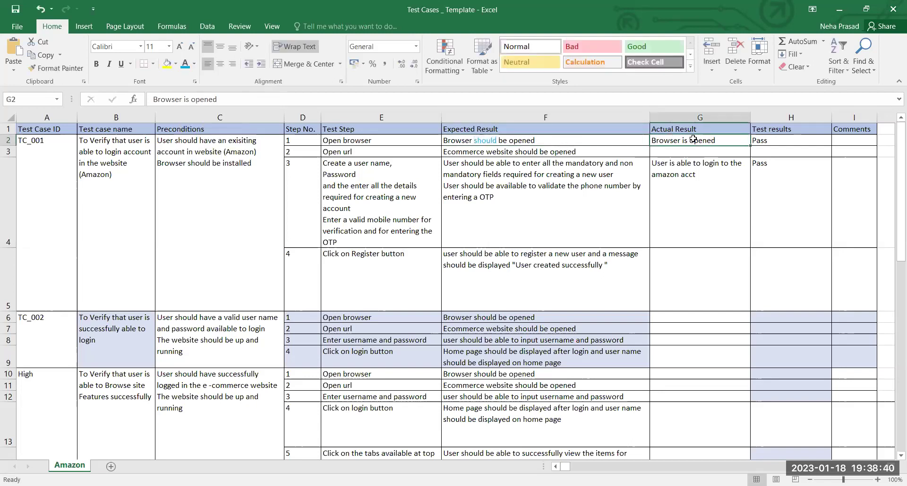
key("ctrl+x")
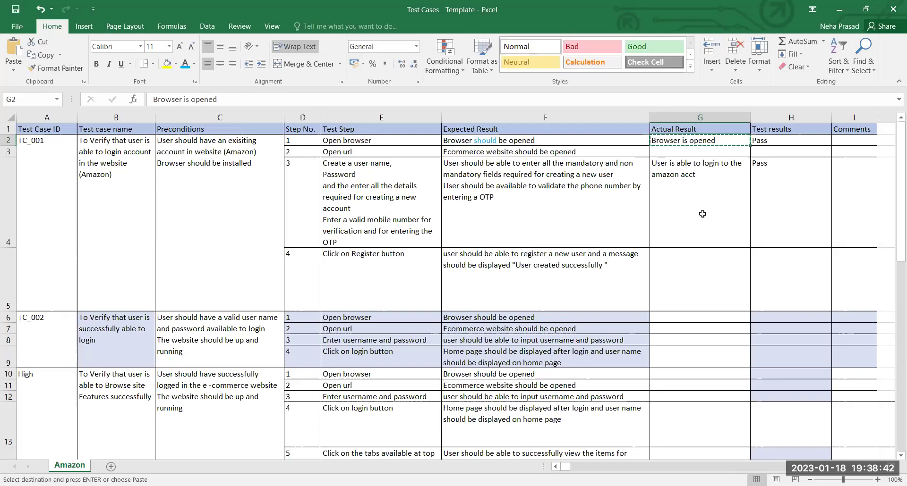
key("Delete")
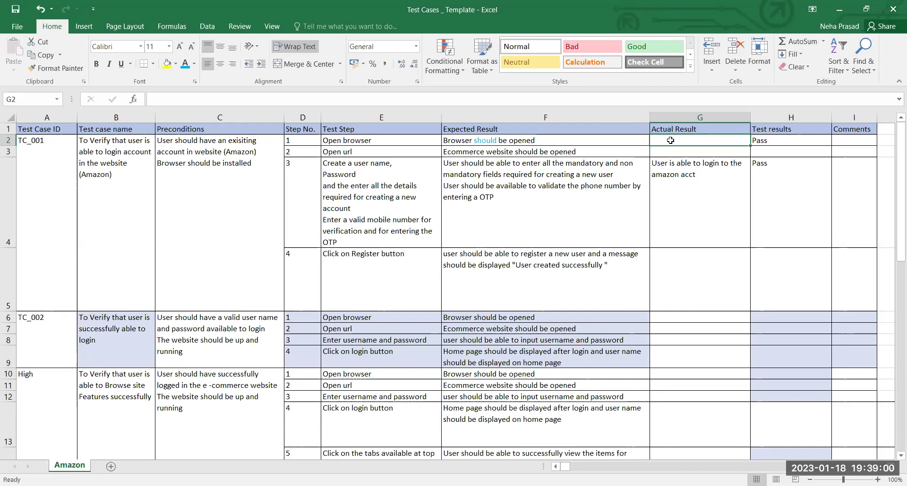
left_click(560, 141)
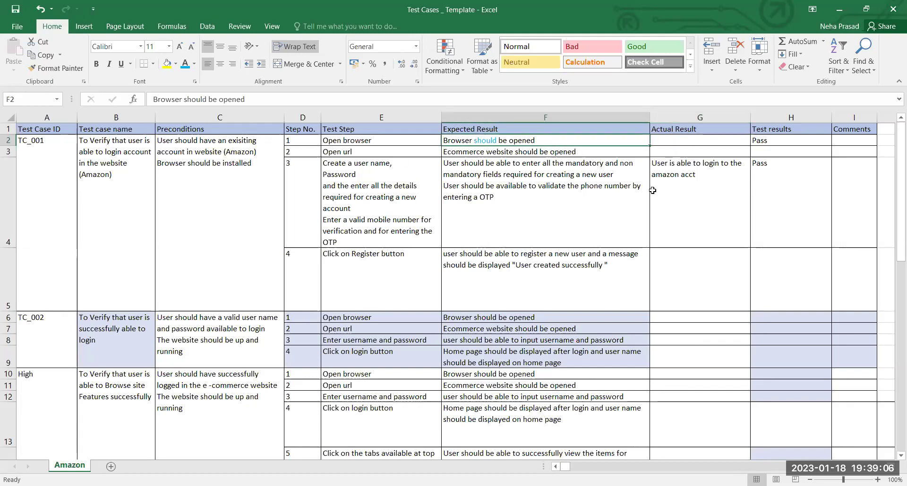
left_click(679, 137)
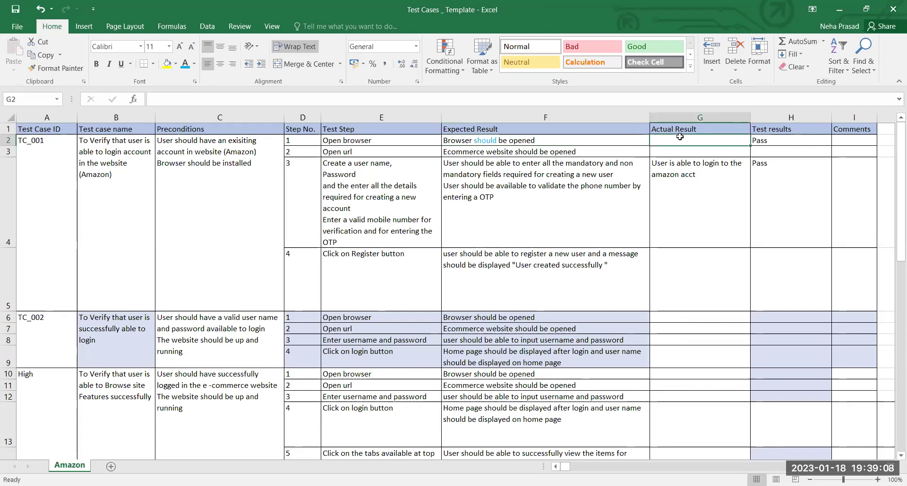
key("Left")
key("ctrl+c")
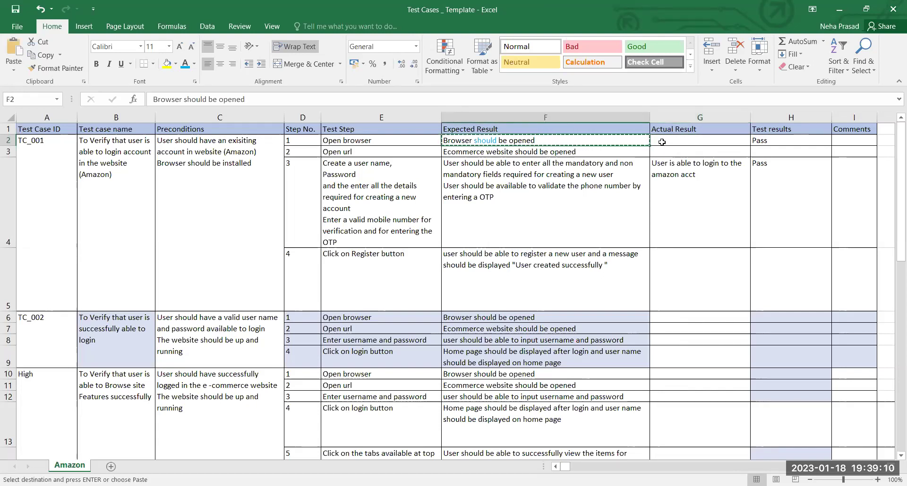
left_click(662, 141)
key("ctrl+v")
Reword the copied Actual Result of the Open browser step to "Browser is opened".
double_click(713, 140)
left_click_drag(707, 140, 682, 141)
type("is")
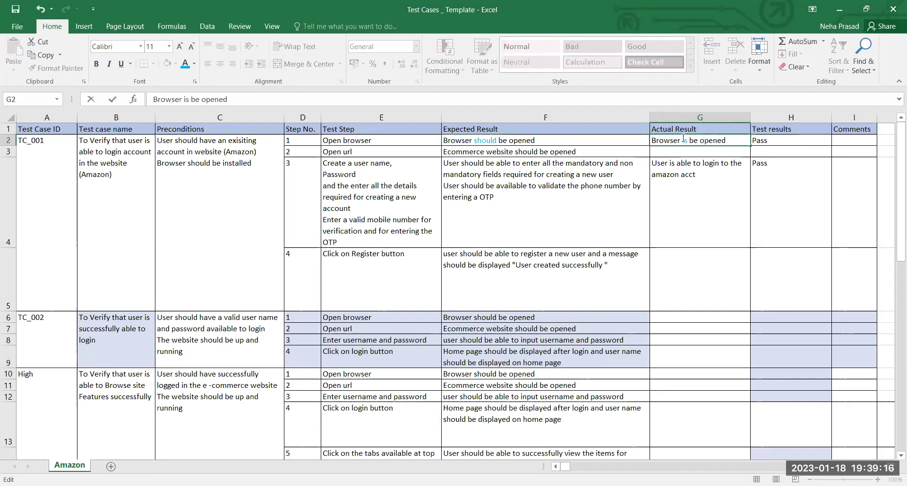
key("BackSpace")
key("BackSpace")
key("BackSpace")
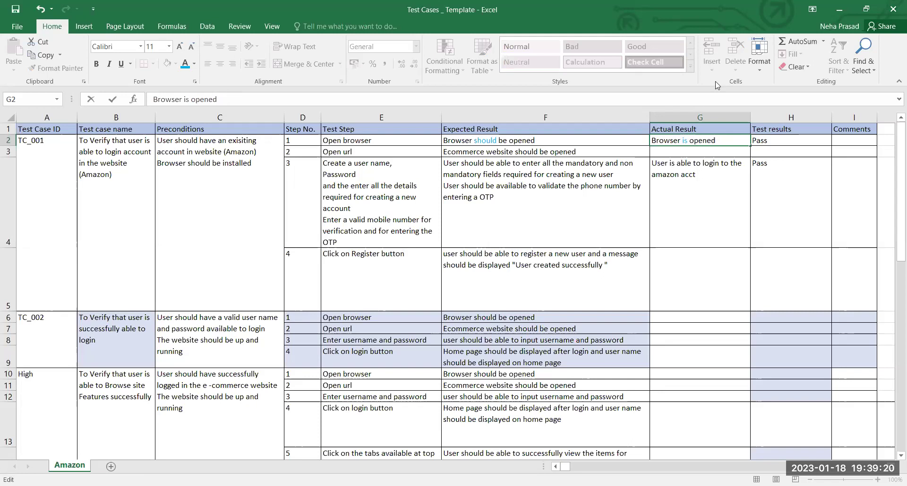
left_click(694, 203)
Compare the test steps of TC_001 with their expected and actual results, down to the account creation step.
scroll(641, 274, "down", 1)
scroll(641, 273, "up", 1)
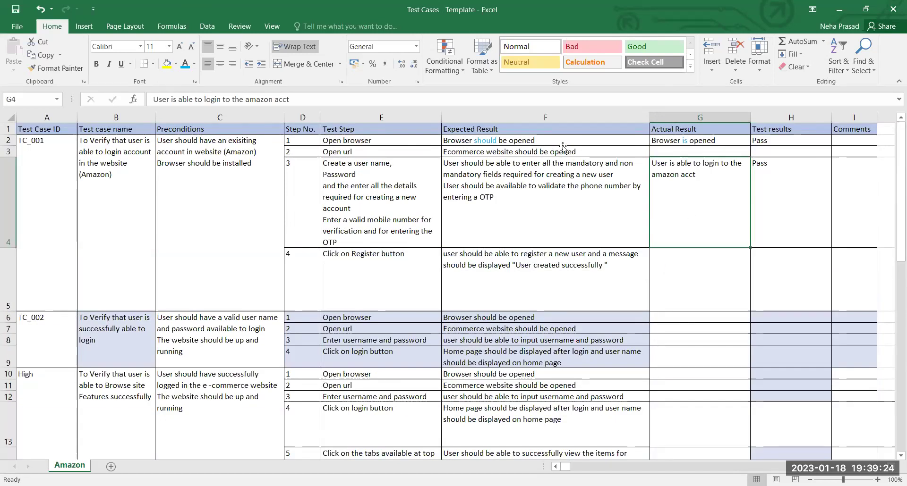
left_click(685, 140)
left_click(383, 151)
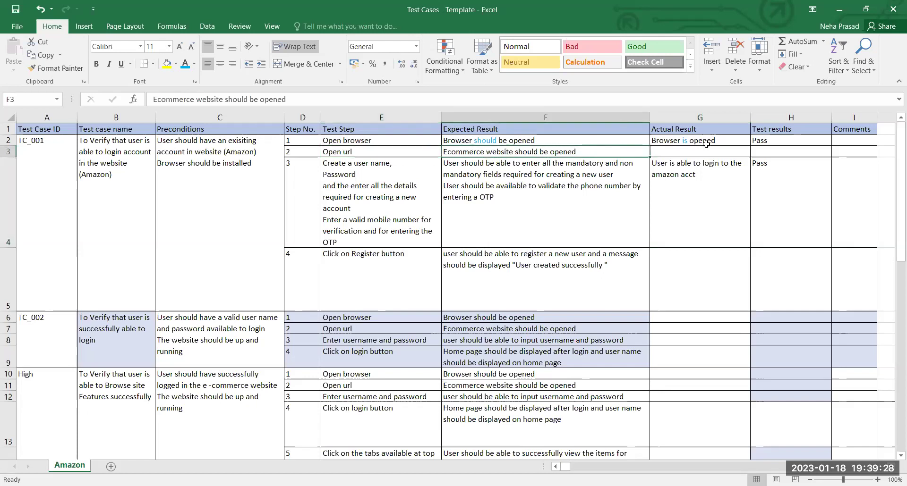
left_click(516, 214)
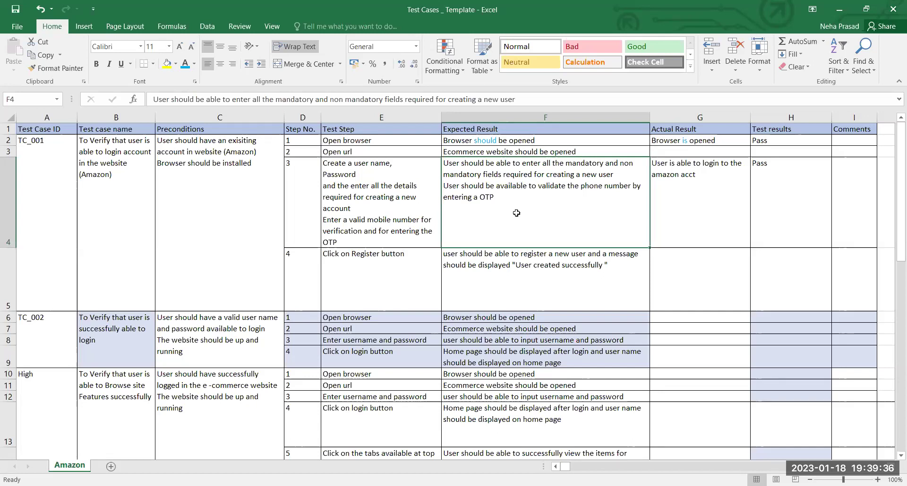
left_click_drag(341, 141, 486, 212)
left_click_drag(380, 129, 513, 201)
left_click(544, 215)
left_click(666, 190)
Look over the test cases below TC_001, and review the column headings from Test Case ID to Actual Result.
scroll(154, 282, "down", 1)
scroll(155, 281, "down", 4)
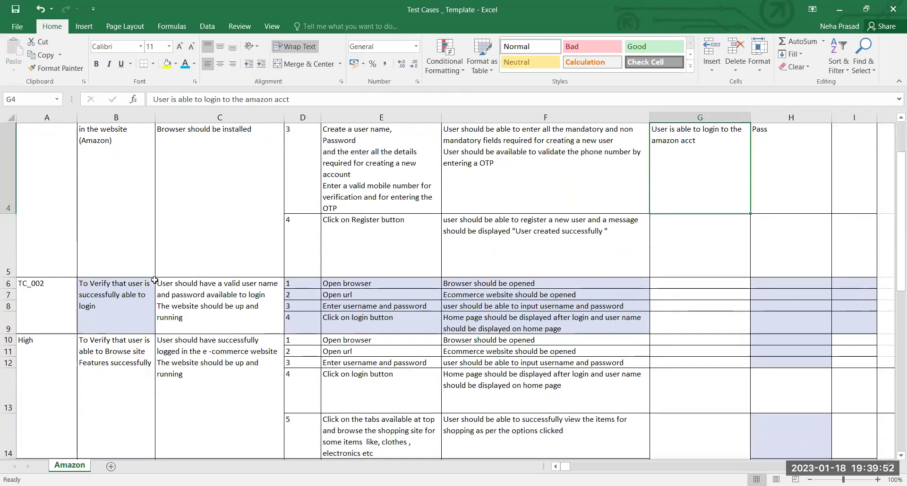
left_click(103, 195)
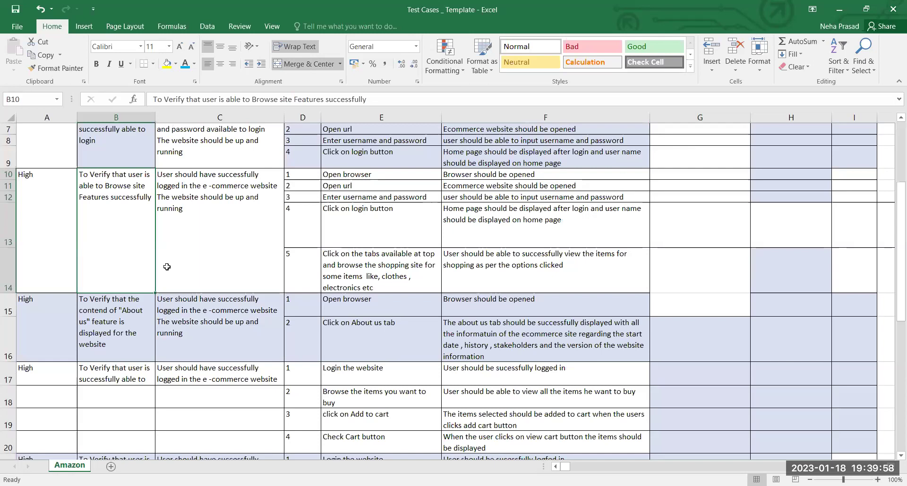
scroll(166, 268, "up", 3)
left_click(29, 131)
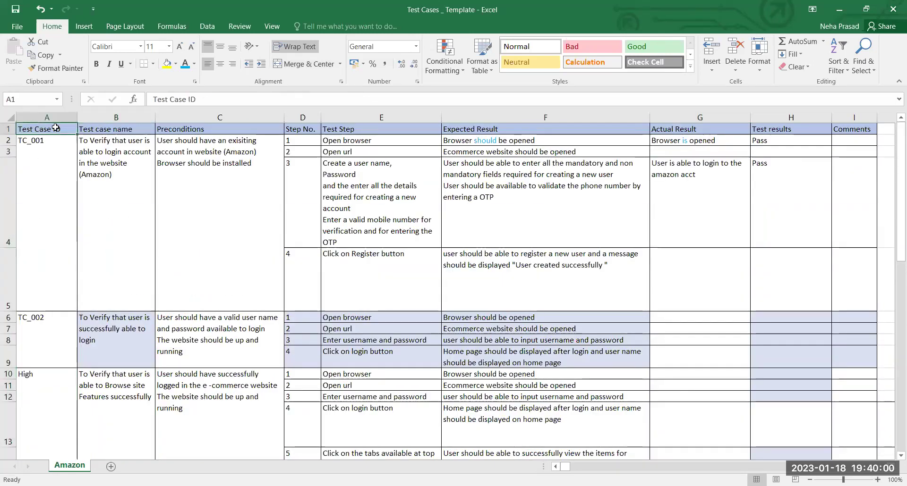
left_click(117, 128)
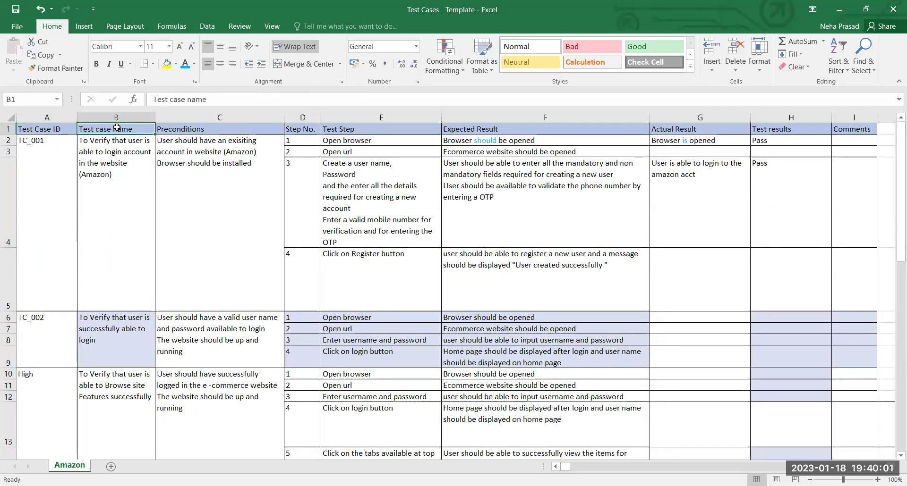
left_click(186, 130)
left_click(307, 129)
left_click(366, 131)
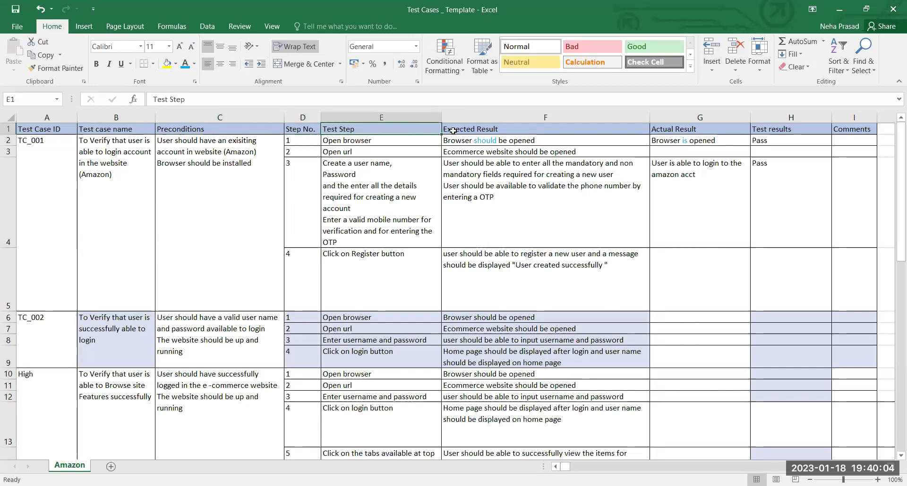
left_click(698, 129)
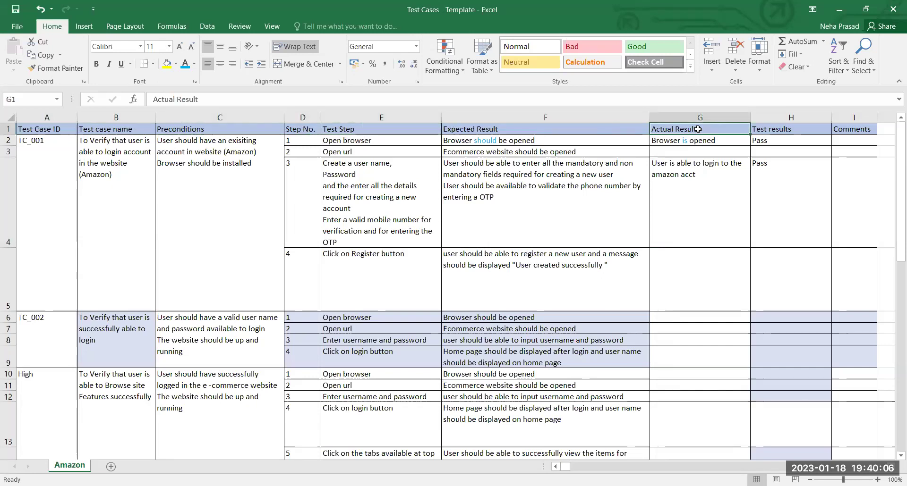
Set the Test results entry of TC_001's third step to Fail.
left_click(758, 152)
left_click(757, 160)
type("Fai")
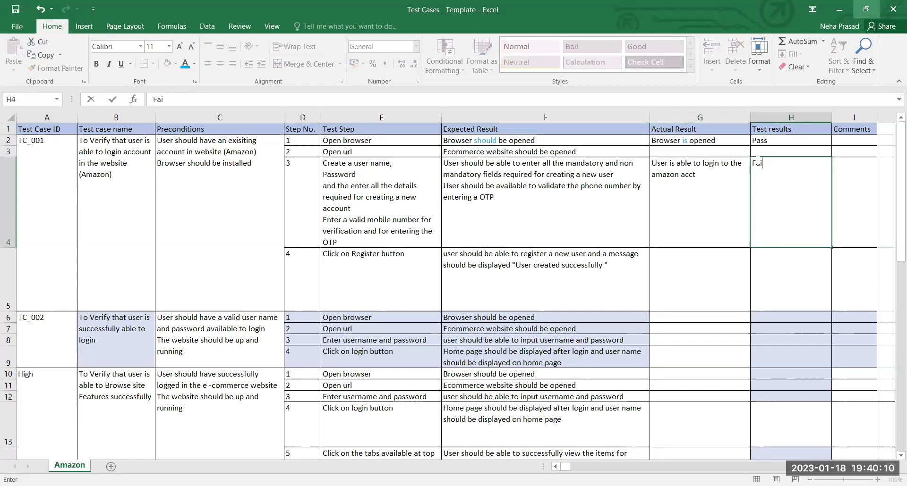
type("l")
left_click(850, 163)
Rename the Comments column heading to Defect ID.
left_click(854, 116)
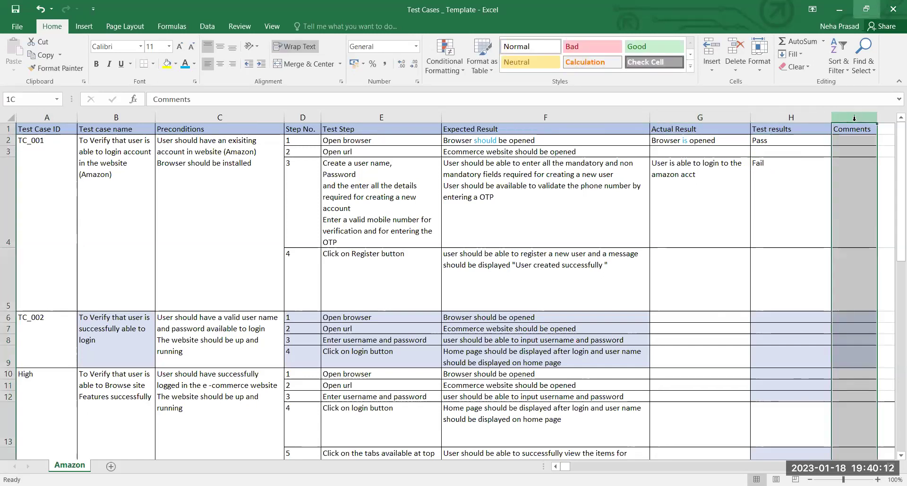
left_click(851, 127)
type("Defect")
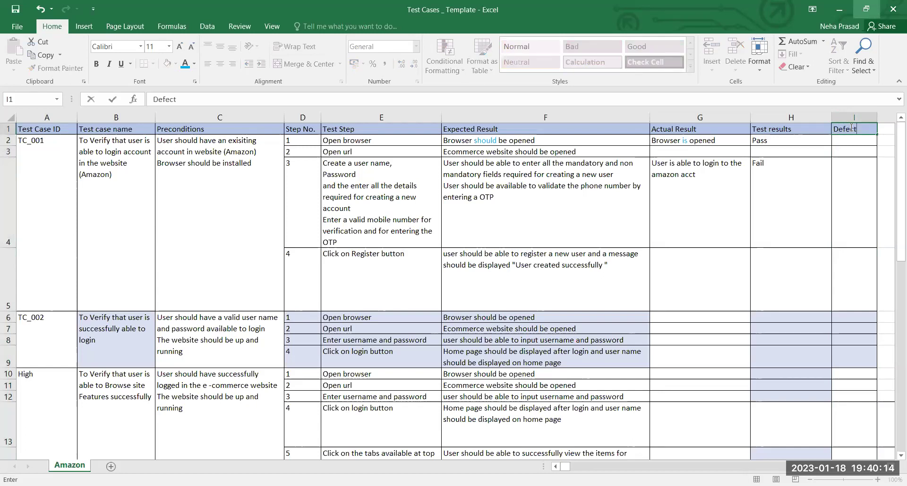
type(" ID")
Enter Def_001 as the Defect ID for the failed third step of TC_001.
left_click(859, 182)
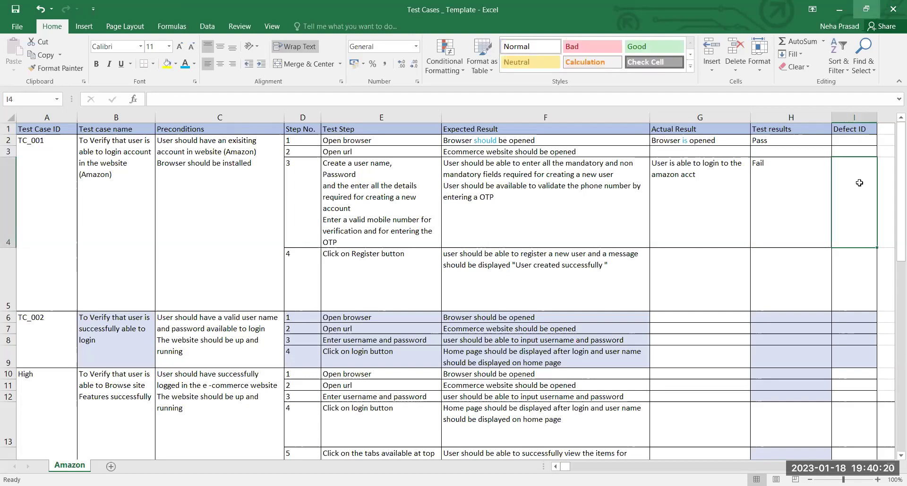
type("Def+")
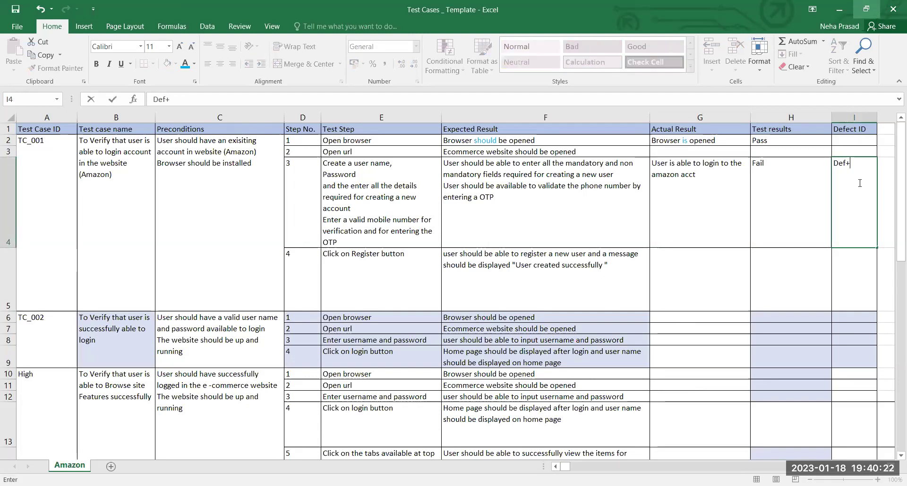
key("BackSpace")
type("_")
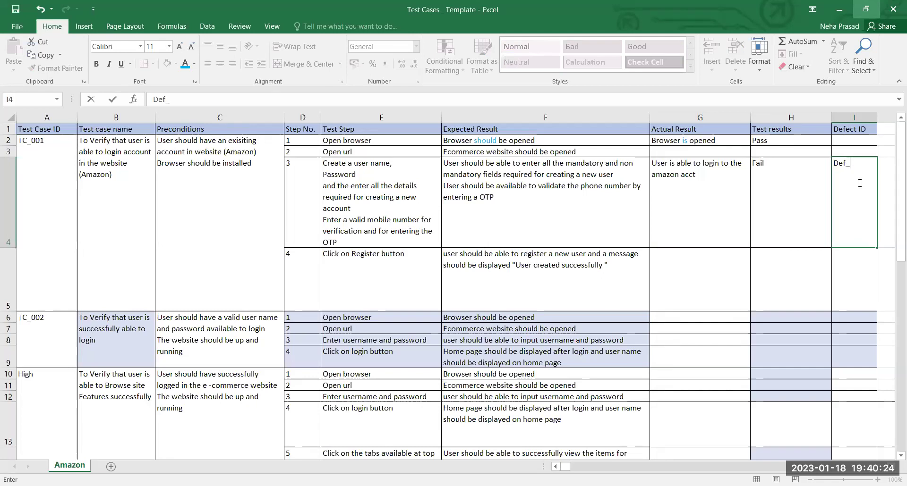
type("001")
left_click(883, 169)
left_click(698, 169)
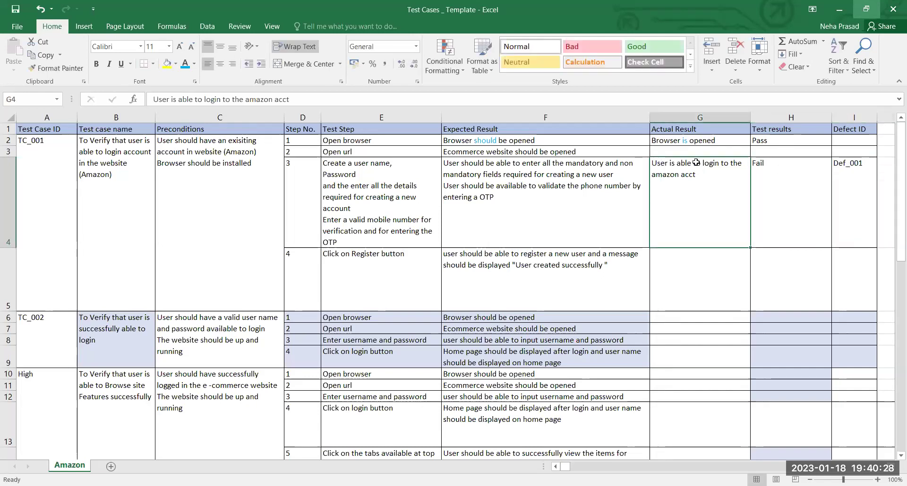
Change the Actual Result of TC_001's third step to "User is not able to login to the amazon acct".
left_click(519, 176)
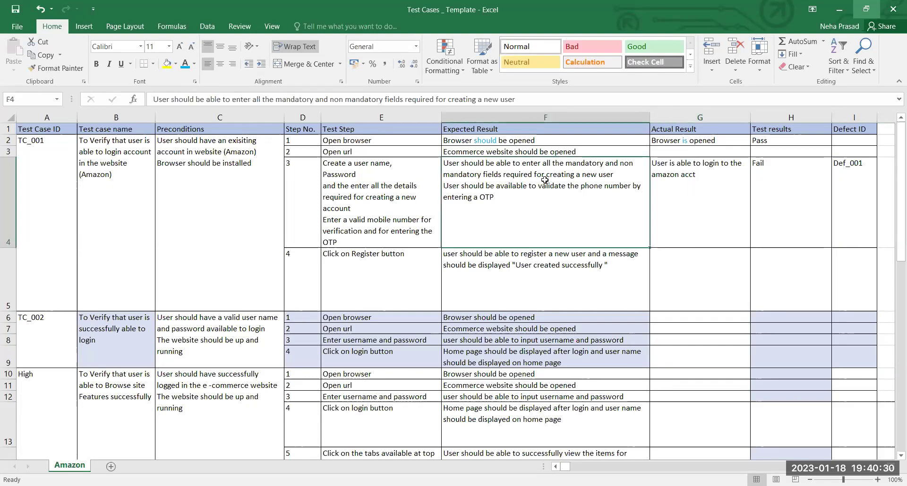
left_click(712, 186)
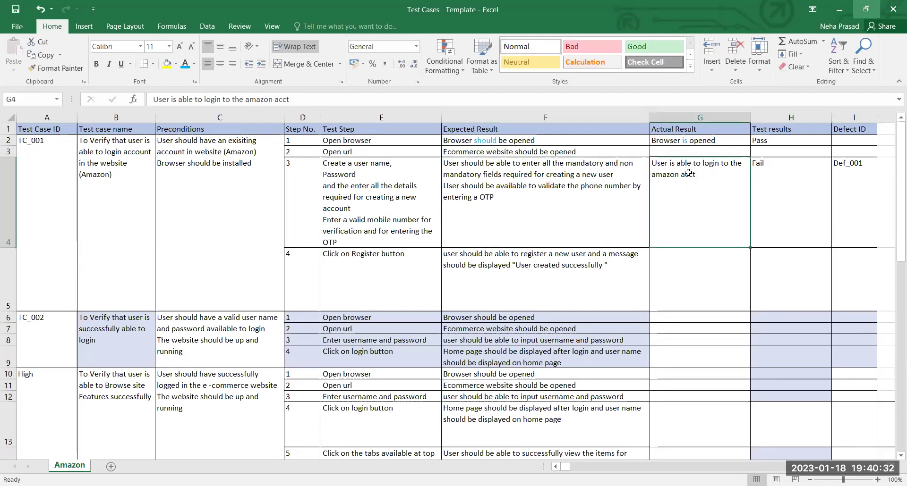
double_click(677, 163)
type("not")
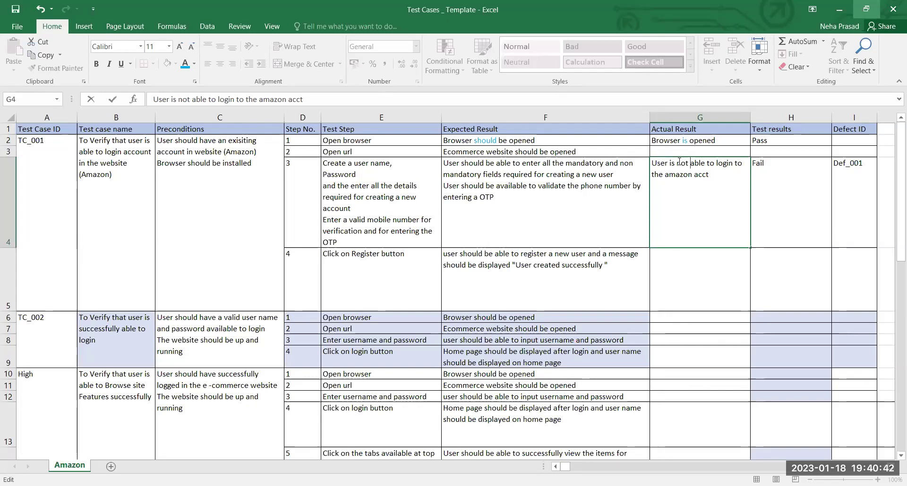
left_click(866, 189)
Look over the complete TC_001 test case, from its test case ID and preconditions through to its defect ID.
left_click_drag(866, 189, 56, 142)
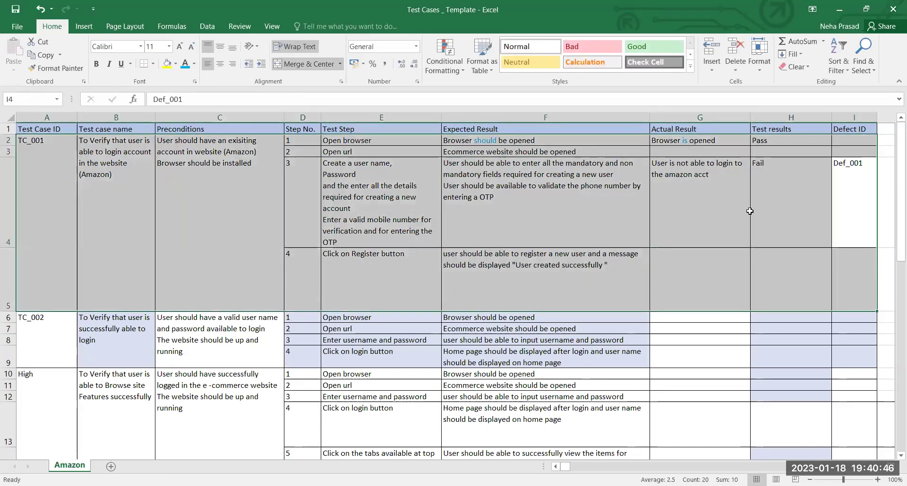
left_click(550, 196)
left_click_drag(47, 174, 865, 251)
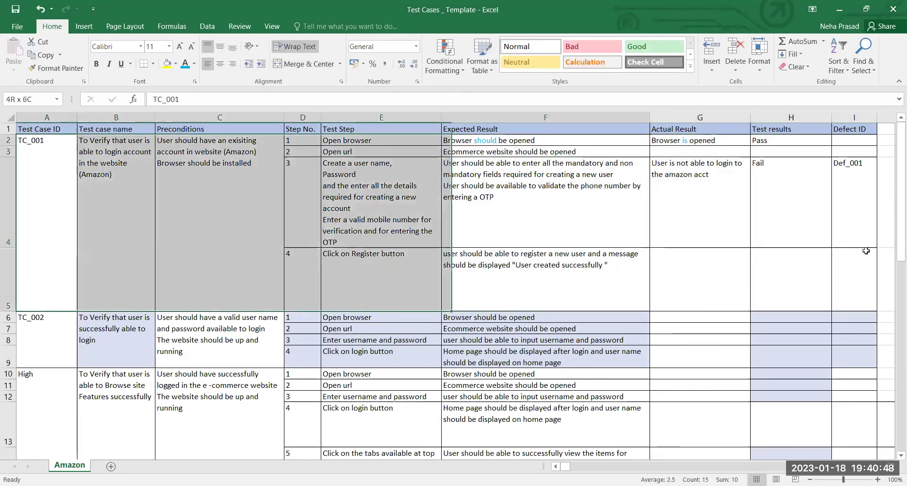
left_click_drag(580, 458, 567, 467)
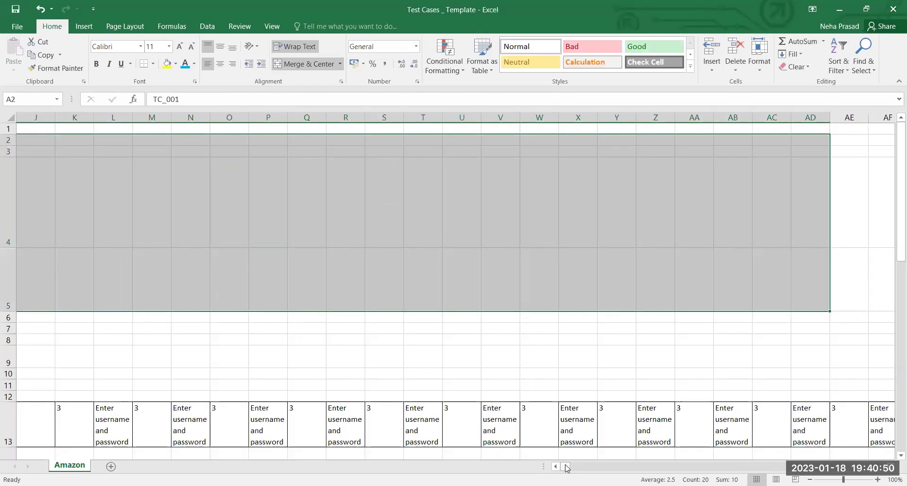
left_click(557, 469)
left_click(556, 469)
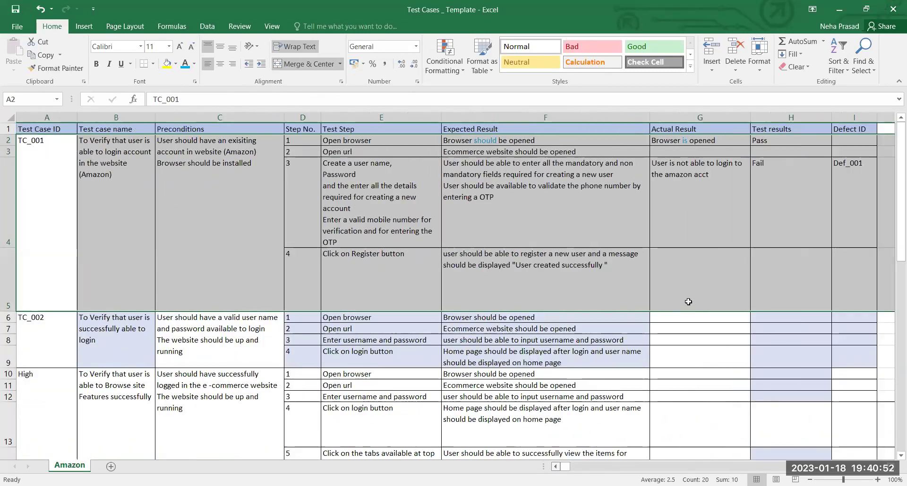
left_click(605, 229)
left_click_drag(53, 150, 850, 265)
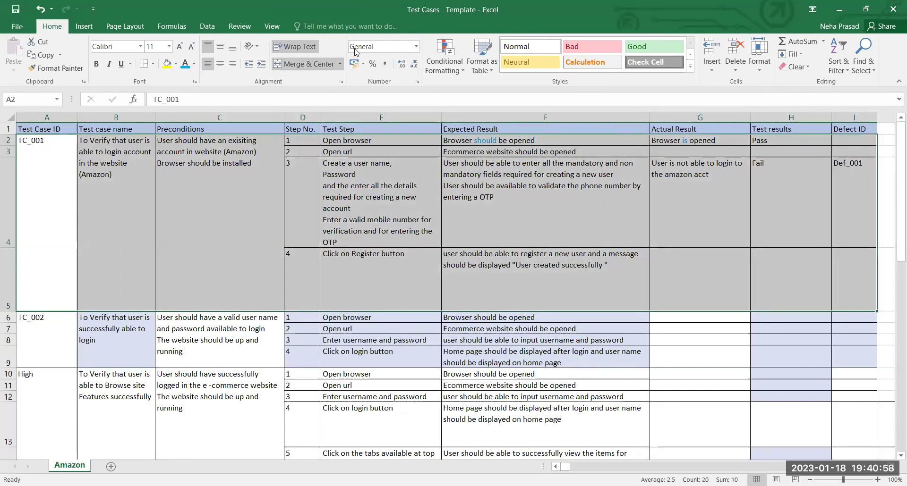
key("Right")
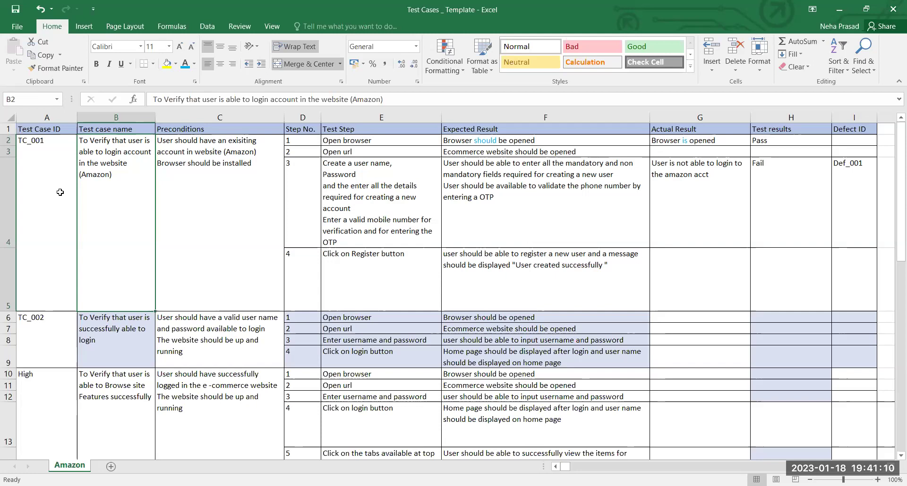
left_click(239, 235)
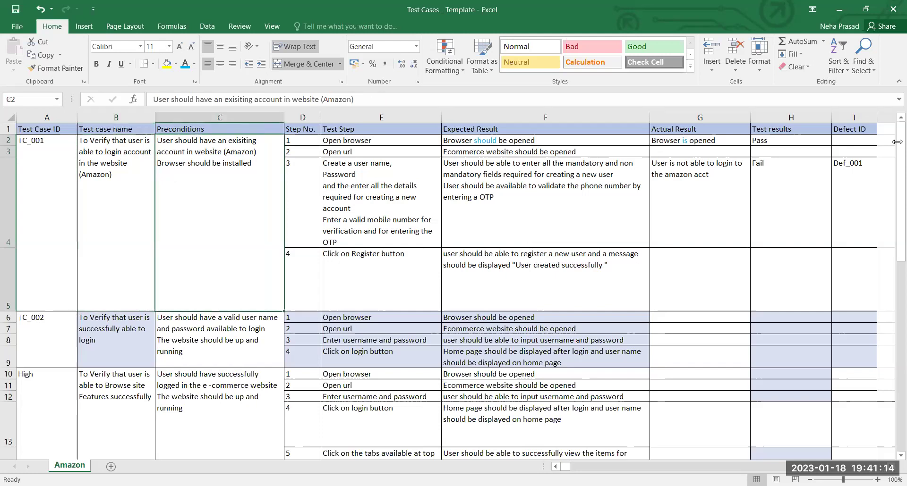
left_click(81, 179)
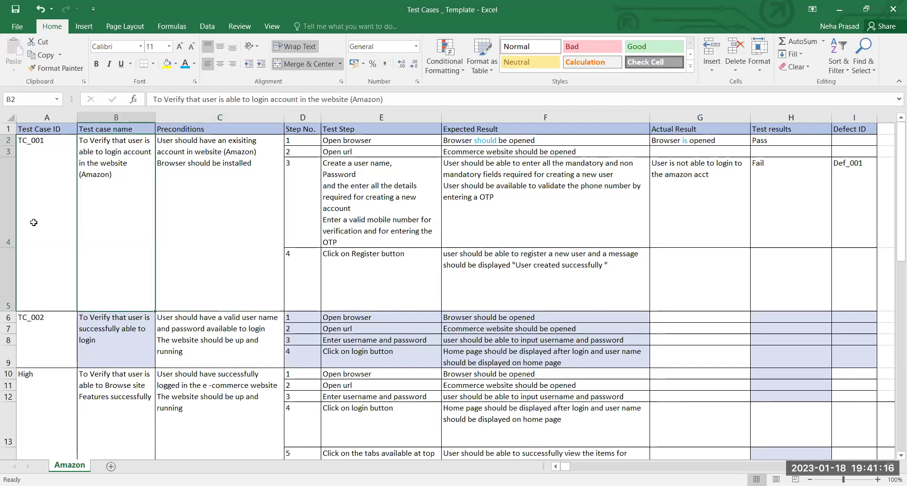
left_click_drag(36, 137, 602, 251)
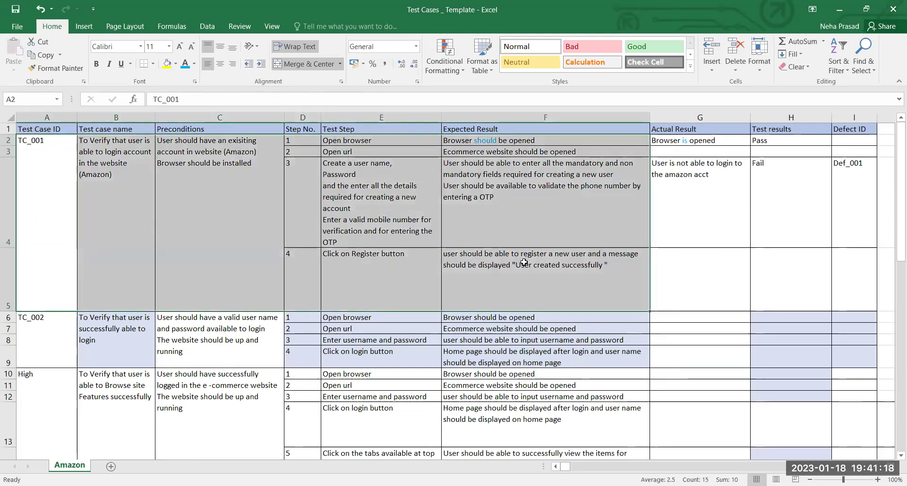
left_click(602, 251)
left_click(94, 155)
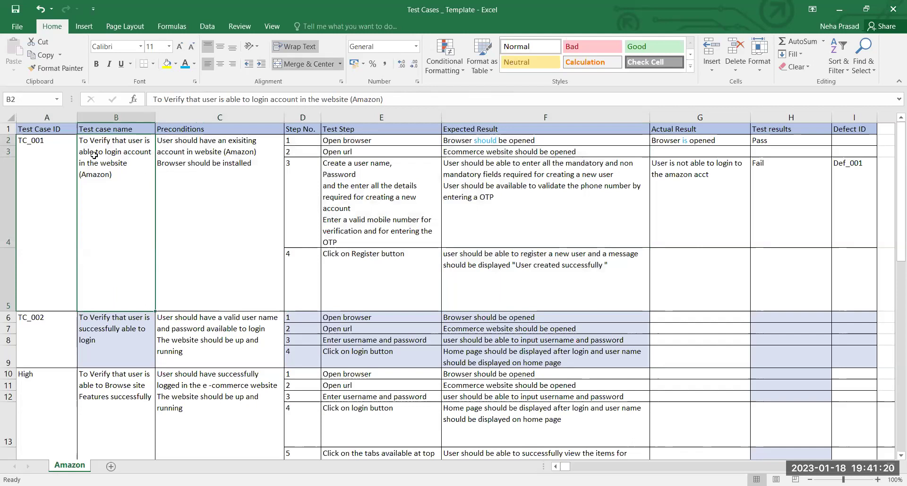
Review the column headings from Test Case ID to Expected Result, focusing on Test case name and Preconditions.
left_click(112, 118)
left_click(219, 117)
left_click(302, 117)
left_click(441, 129)
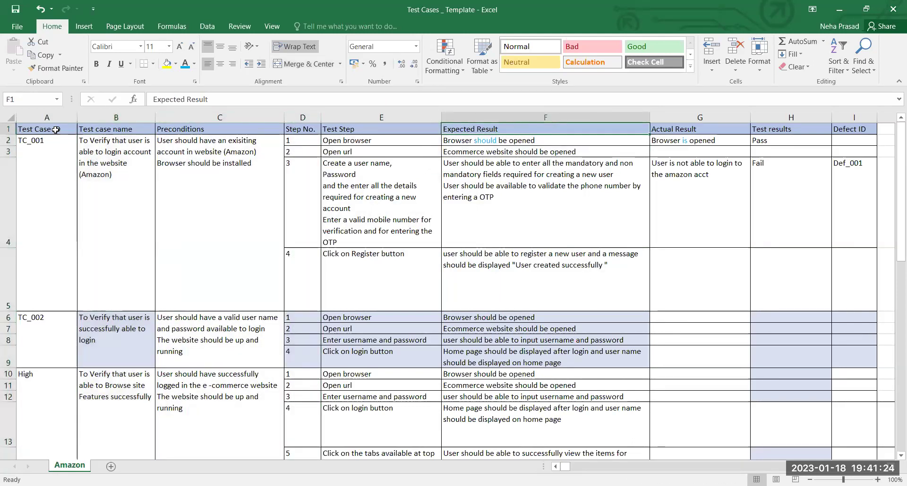
left_click(50, 152)
left_click(102, 131)
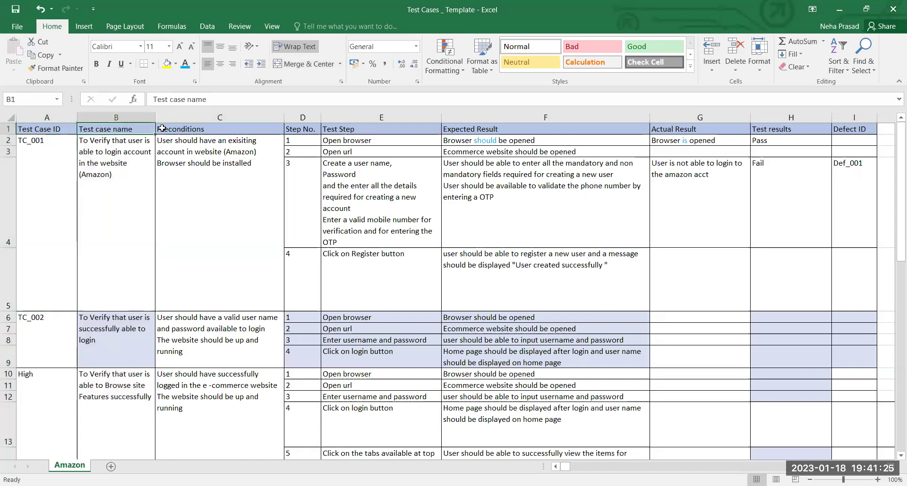
left_click(204, 131)
left_click(289, 131)
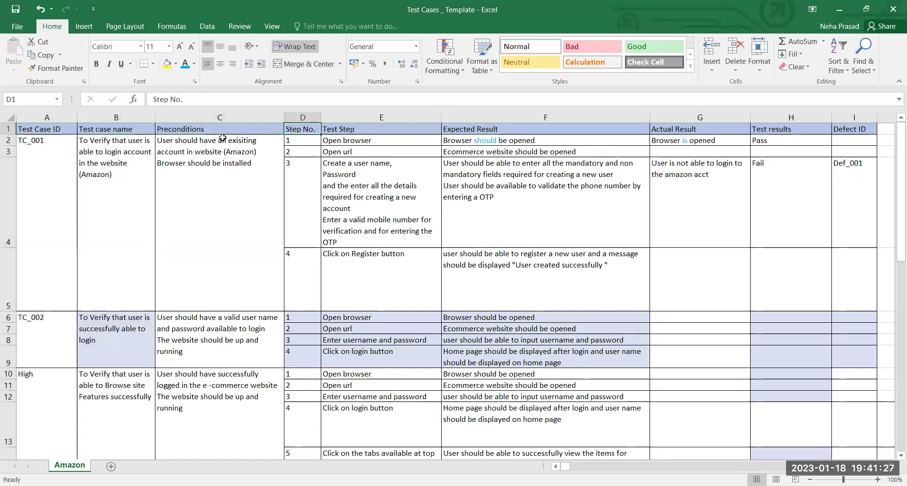
left_click(111, 129)
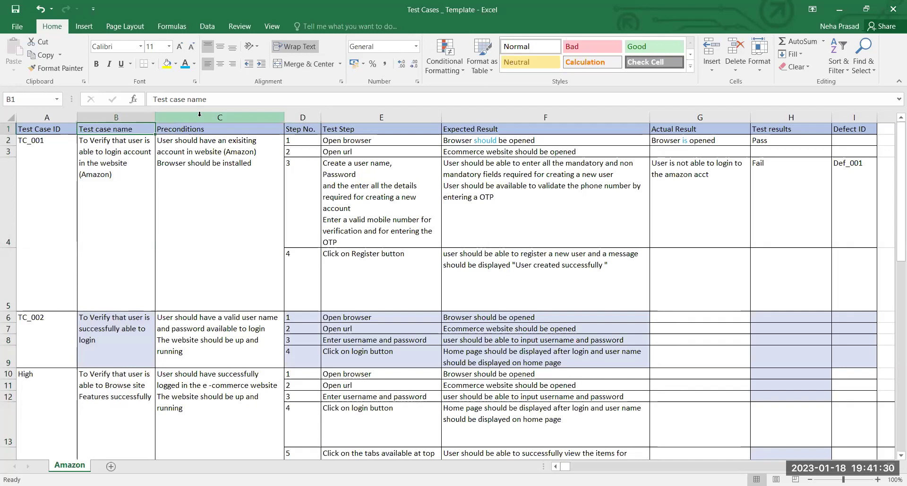
Try to insert a new column before the Preconditions column.
left_click(197, 116)
right_click(199, 116)
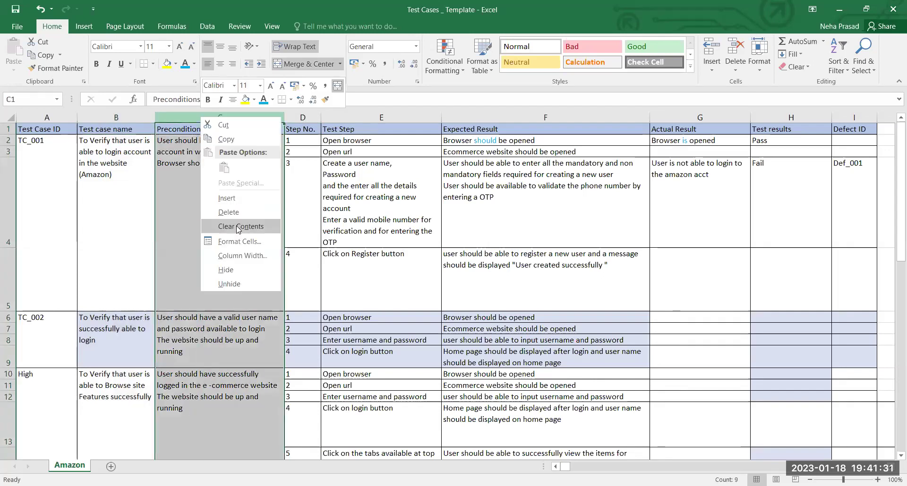
left_click(226, 199)
left_click(464, 282)
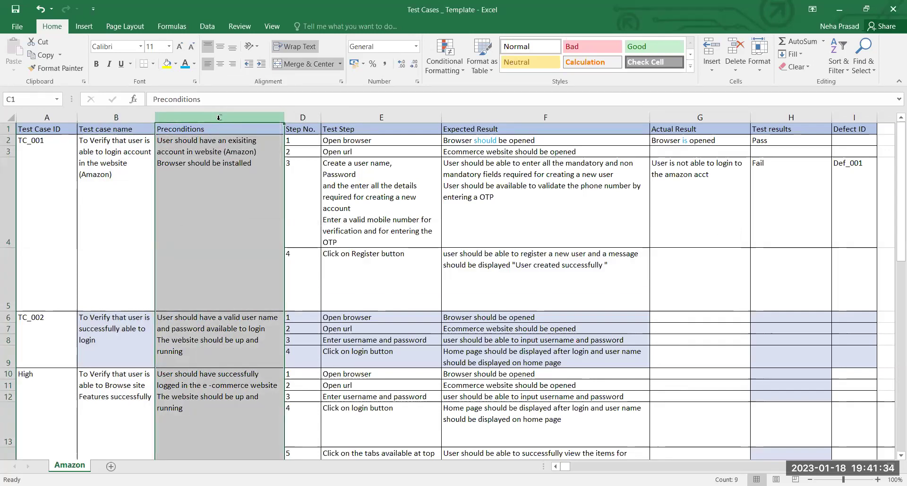
left_click(116, 155)
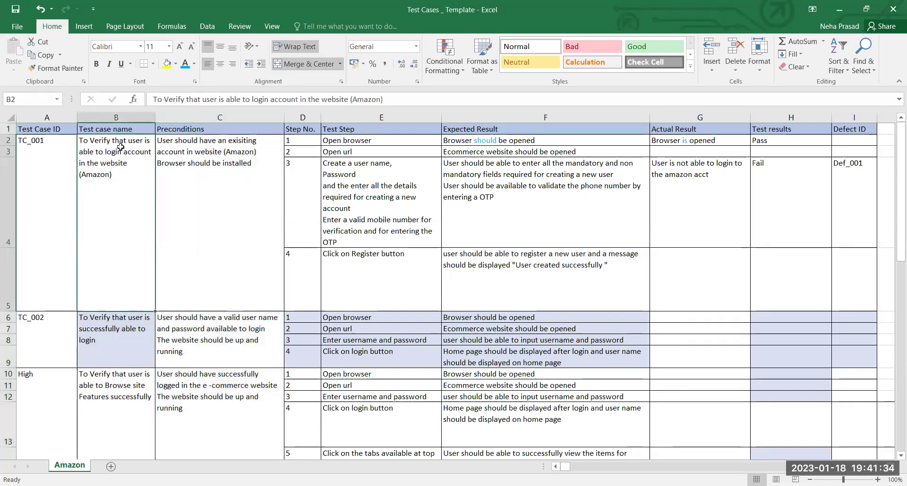
Replace the Preconditions column heading with "Test case Descriptp".
left_click(187, 133)
type("Test")
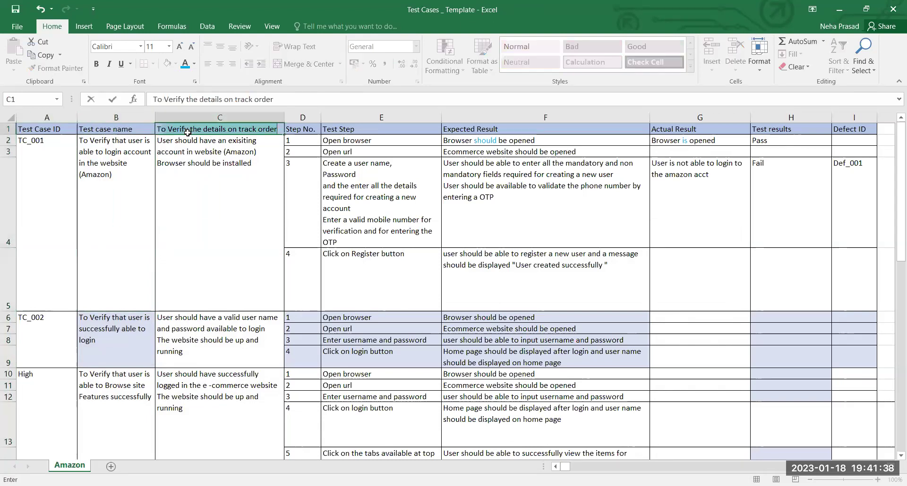
type(" case Desct")
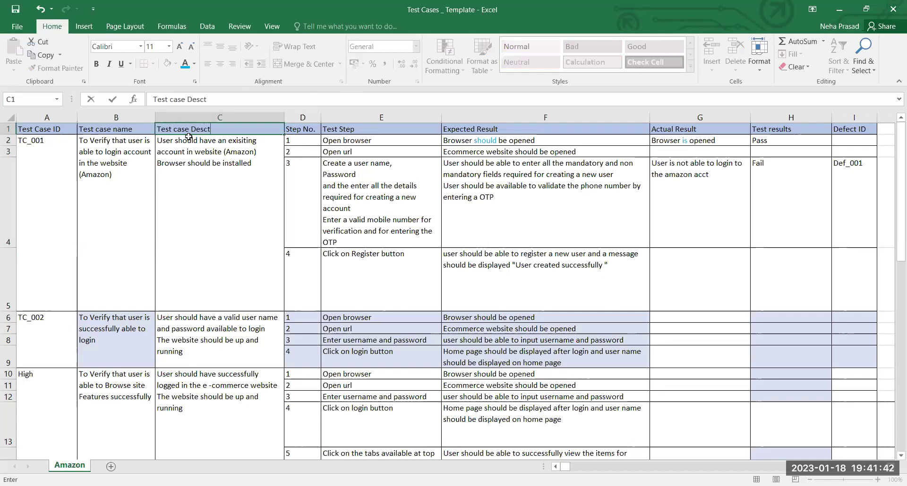
key("BackSpace")
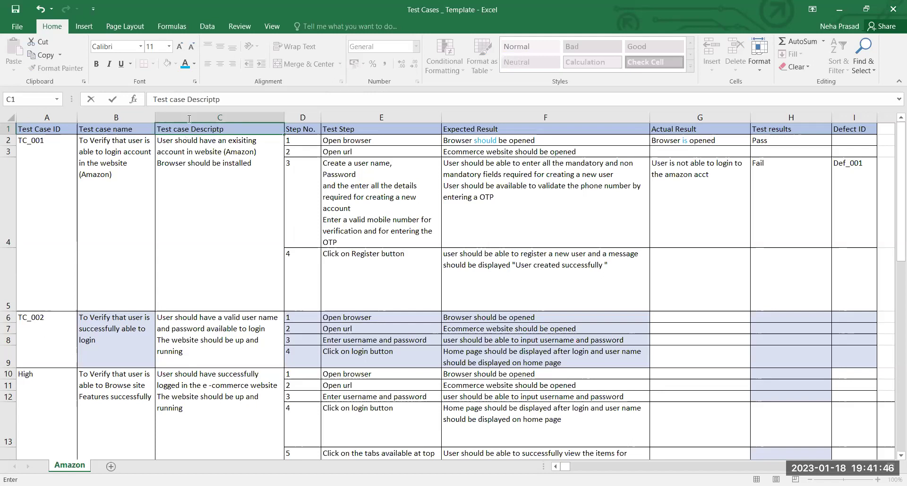
key("Return")
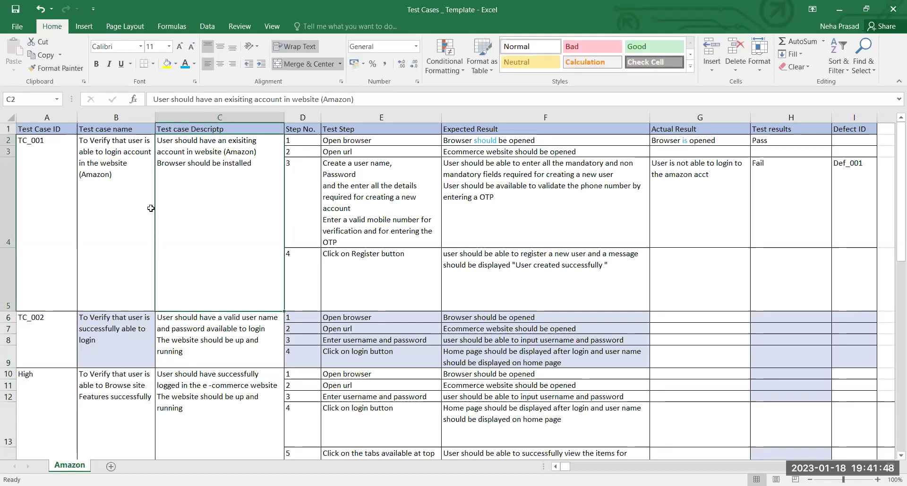
Check TC_001's test steps and undo the renaming of the Preconditions column heading.
left_click_drag(378, 150, 364, 256)
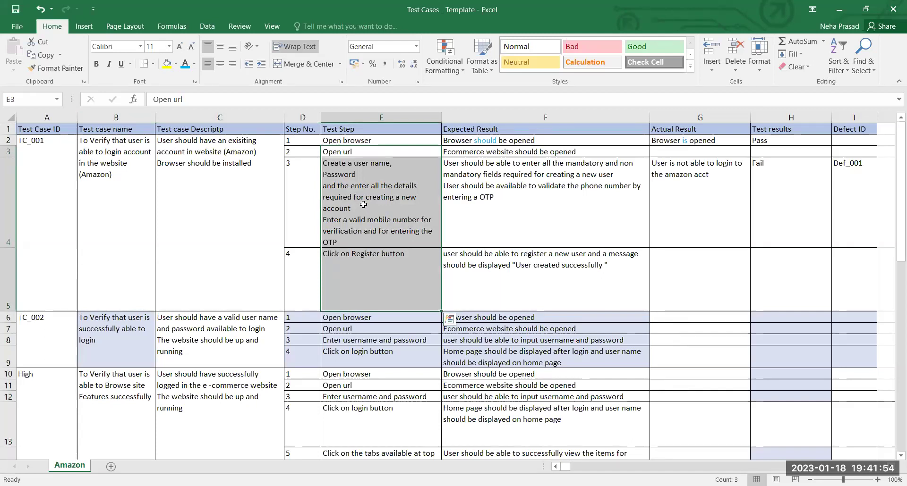
left_click_drag(189, 128, 302, 155)
left_click(190, 128)
key("ctrl+z")
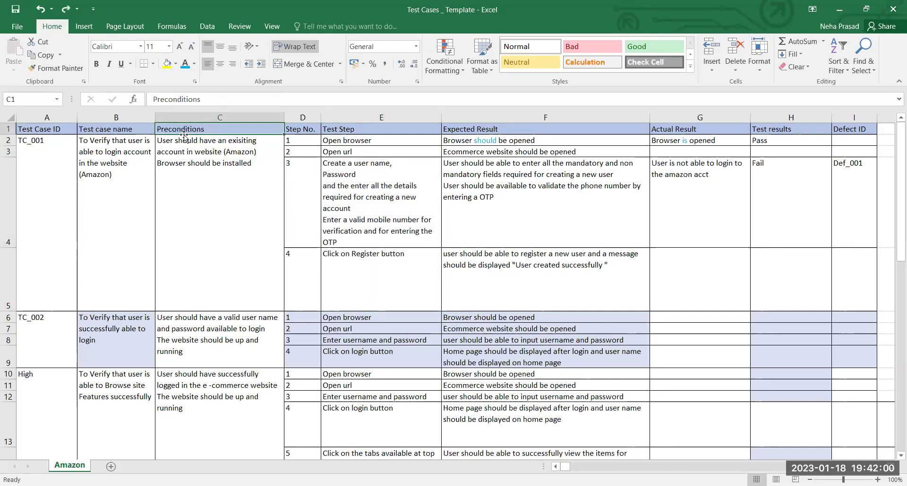
Colour the words "To Verify" light blue in TC_001's test case name.
left_click(121, 131)
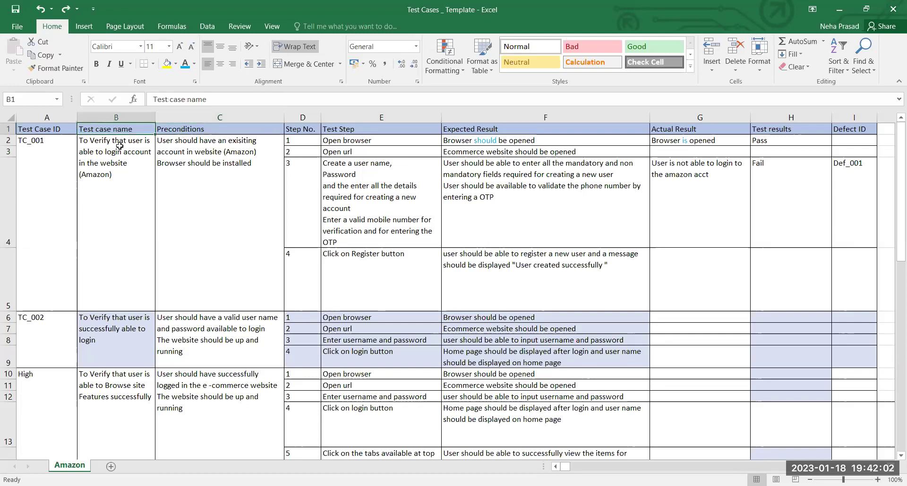
double_click(120, 145)
left_click_drag(113, 140, 78, 141)
left_click(184, 65)
left_click(477, 169)
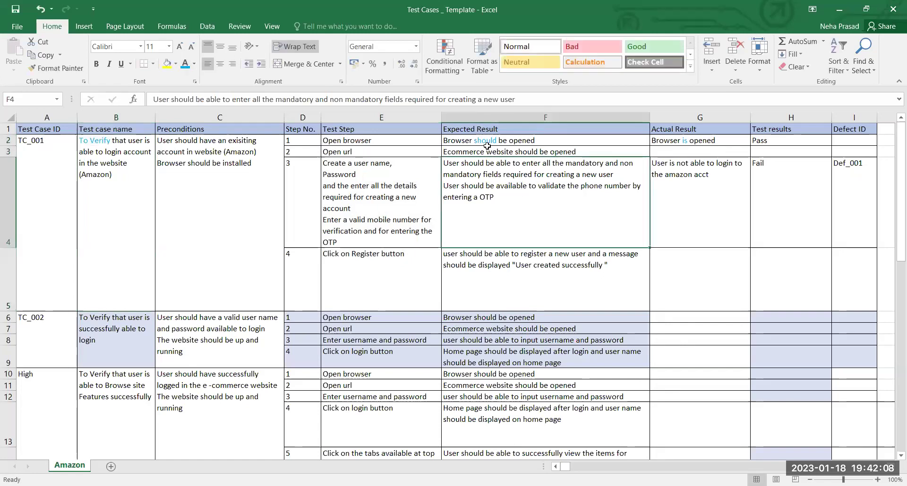
Compare the coloured wording in TC_001's expected result, actual result and test case name.
left_click(492, 141)
double_click(493, 141)
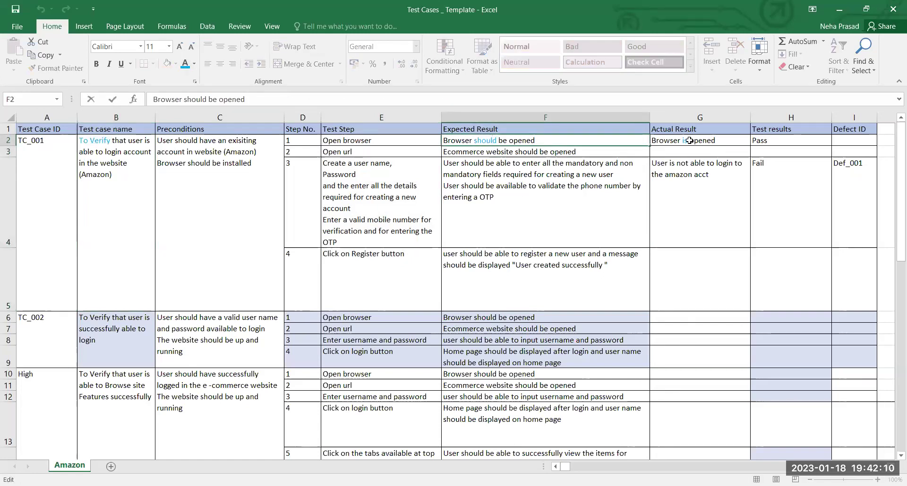
left_click(679, 142)
double_click(679, 142)
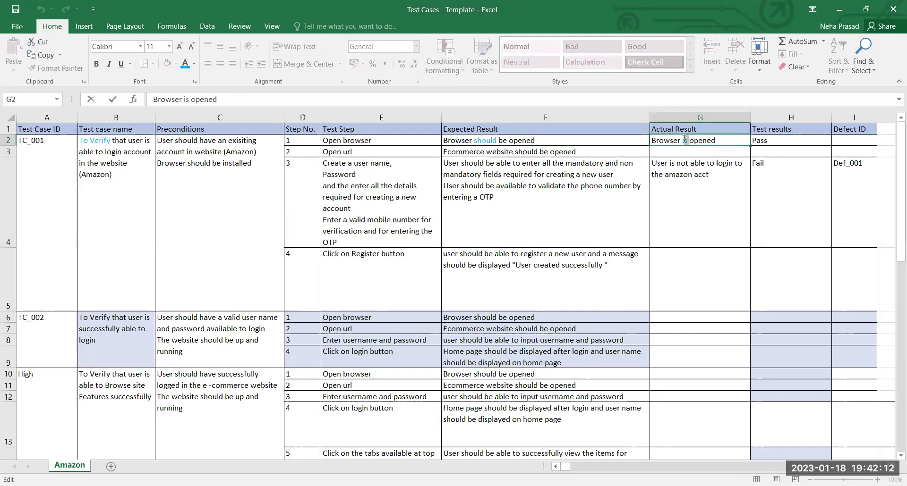
left_click(100, 149)
double_click(103, 141)
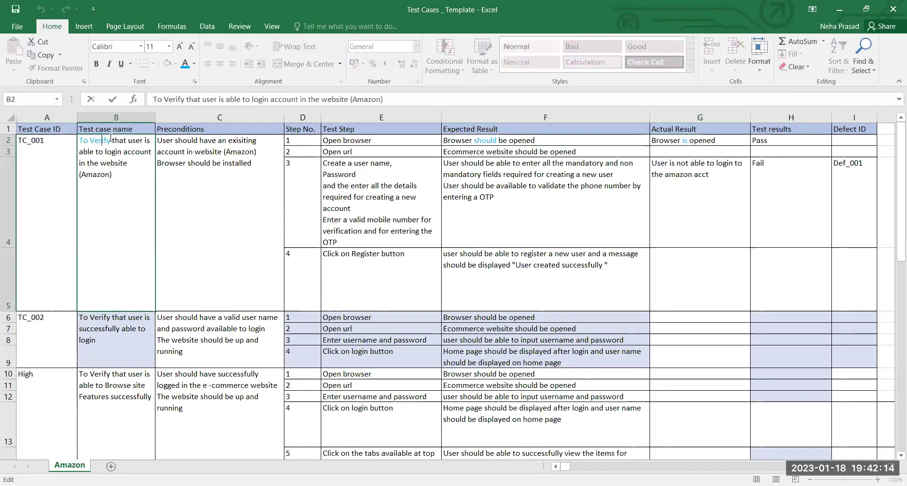
left_click(87, 149)
left_click_drag(111, 140, 79, 140)
left_click(109, 143)
left_click(117, 189)
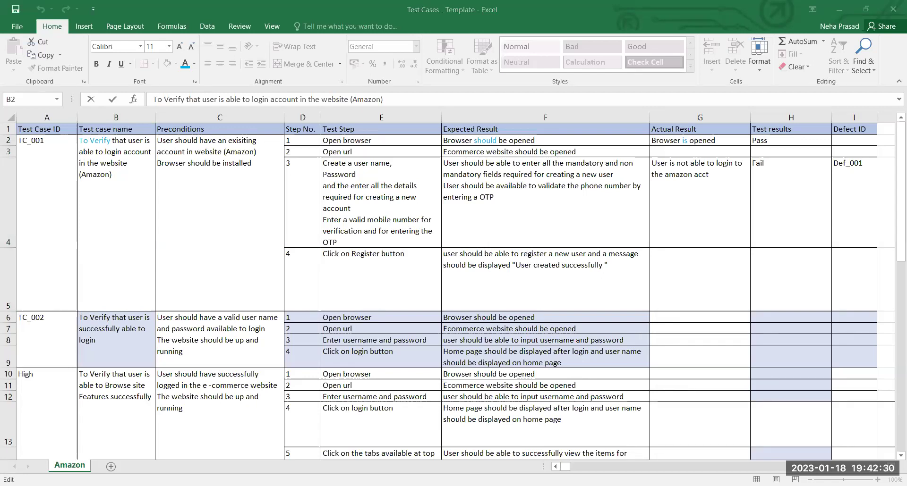
Switch to the Test Plan document in Word and look over its contents list and introduction.
key("alt+Tab")
scroll(558, 122, "up", 5)
scroll(519, 189, "up", 7)
scroll(507, 59, "down", 5)
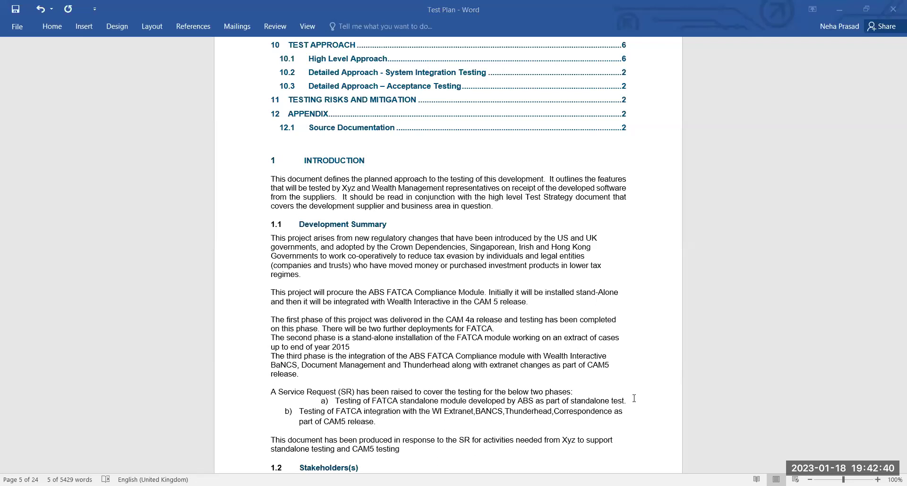
Switch to the testcases-material PDF in the browser and look over the ATM machine test scenarios.
key("alt+Tab")
scroll(485, 333, "down", 3)
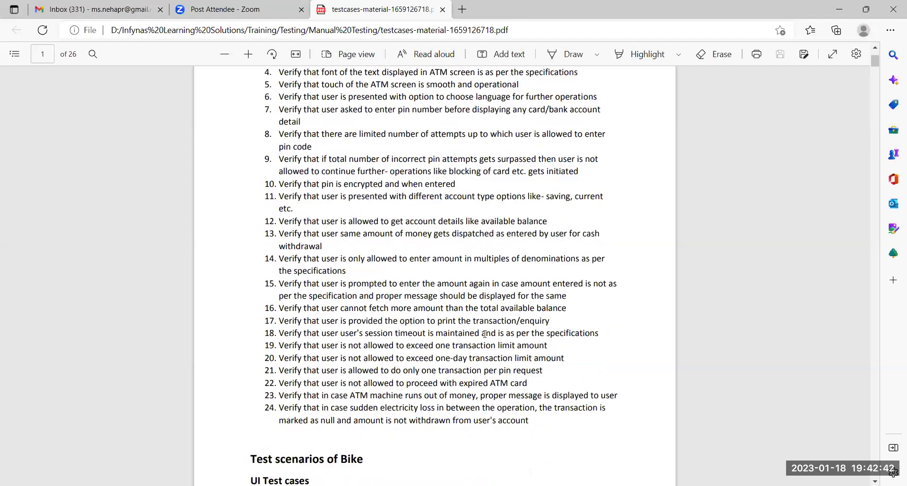
scroll(499, 314, "up", 2)
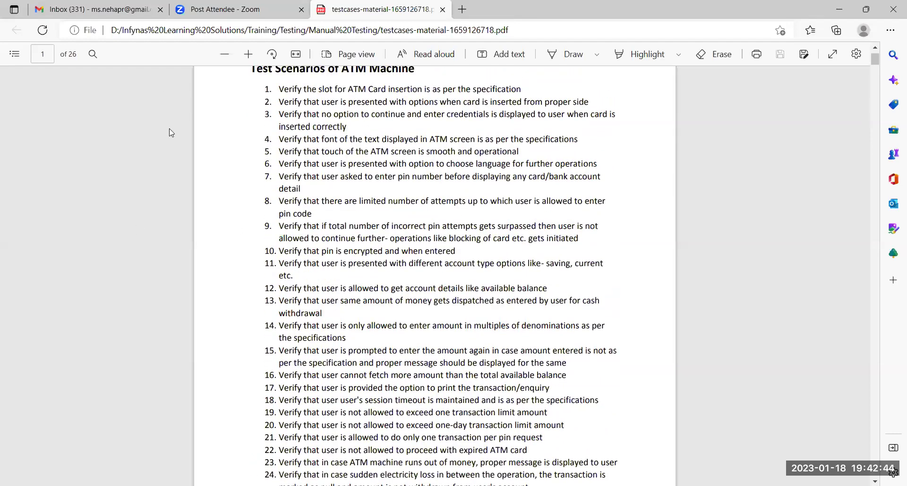
Examine the test scenarios for the ATM machine and the bike, highlighting the ATM section's title.
scroll(451, 181, "up", 2)
scroll(451, 181, "down", 2)
scroll(449, 183, "up", 2)
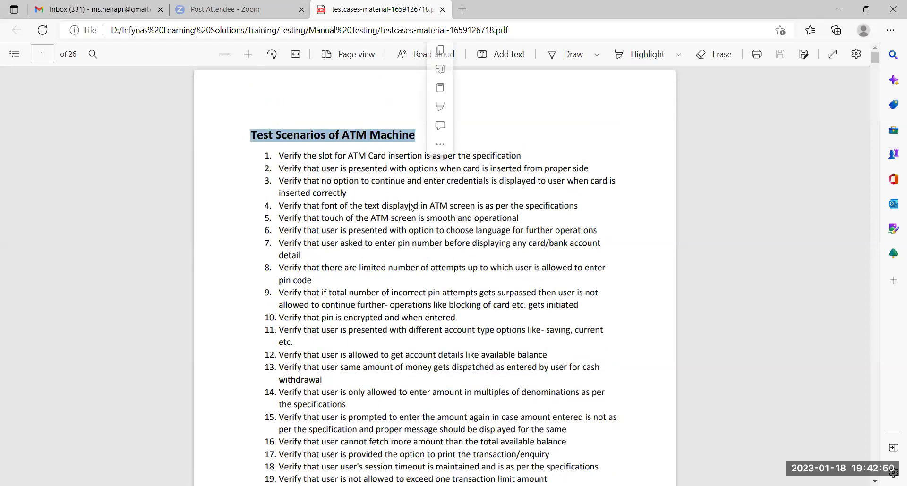
scroll(406, 198, "down", 10)
scroll(391, 170, "up", 3)
left_click_drag(351, 188, 280, 154)
scroll(461, 193, "down", 8)
scroll(425, 194, "up", 2)
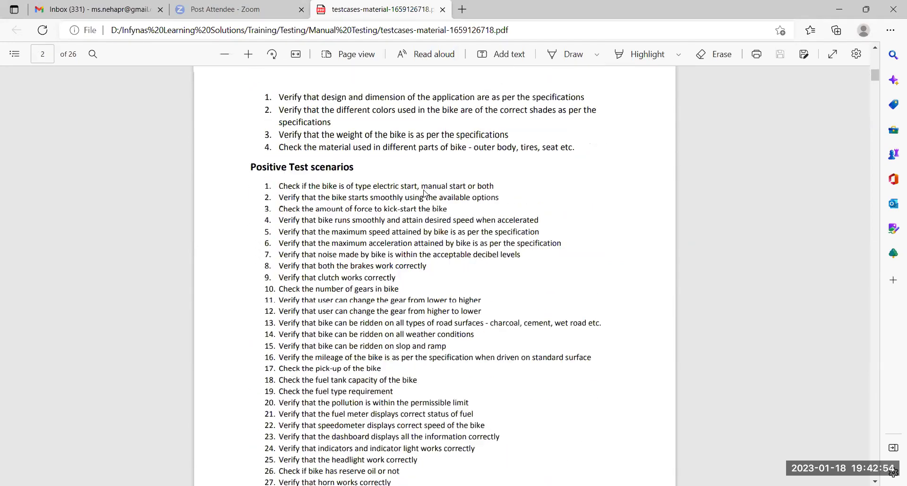
Look through the calculator, car and chair test scenarios and highlight part of the Coffee Machine heading.
scroll(425, 198, "down", 10)
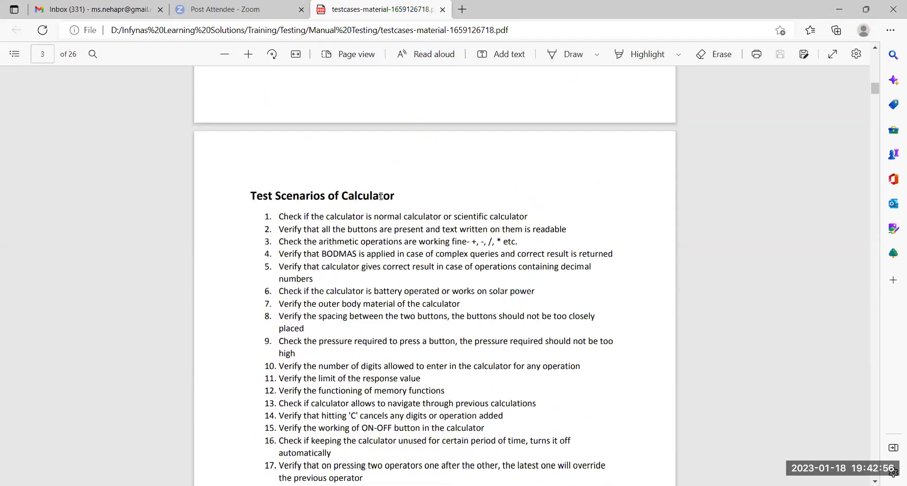
scroll(406, 210, "down", 15)
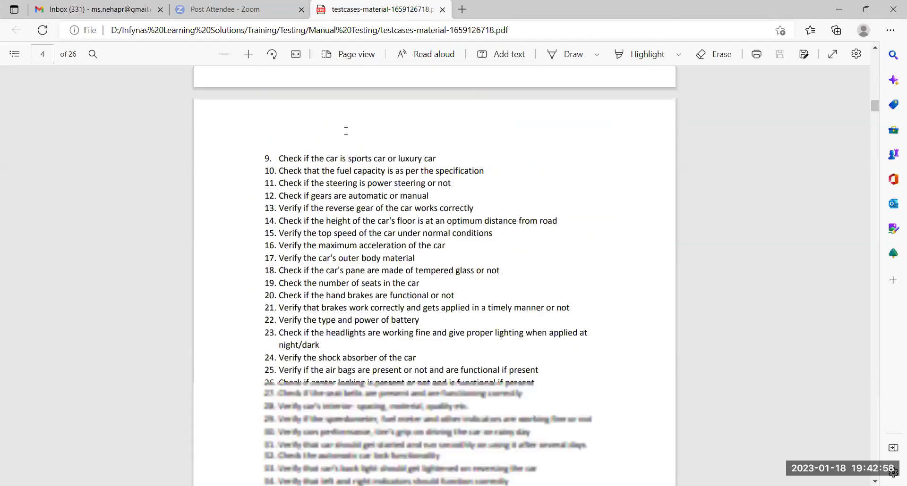
scroll(375, 148, "up", 8)
scroll(407, 380, "down", 18)
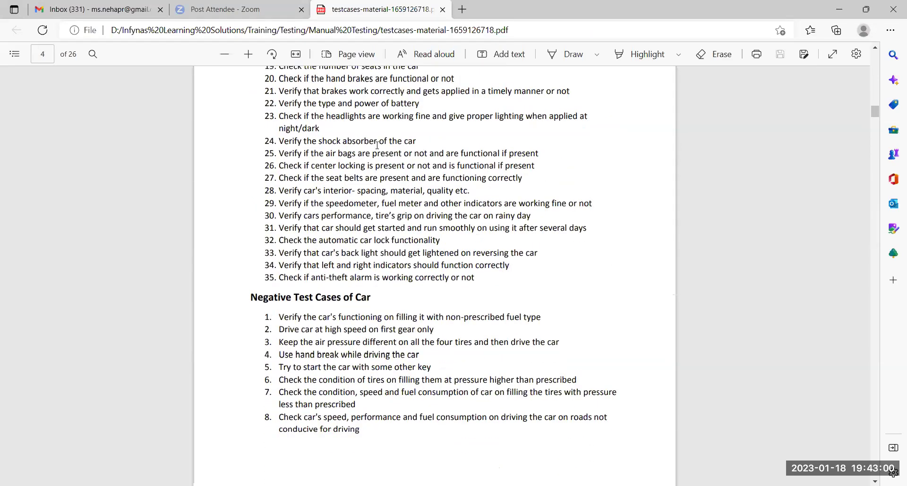
scroll(404, 314, "down", 5)
left_click_drag(403, 199, 369, 199)
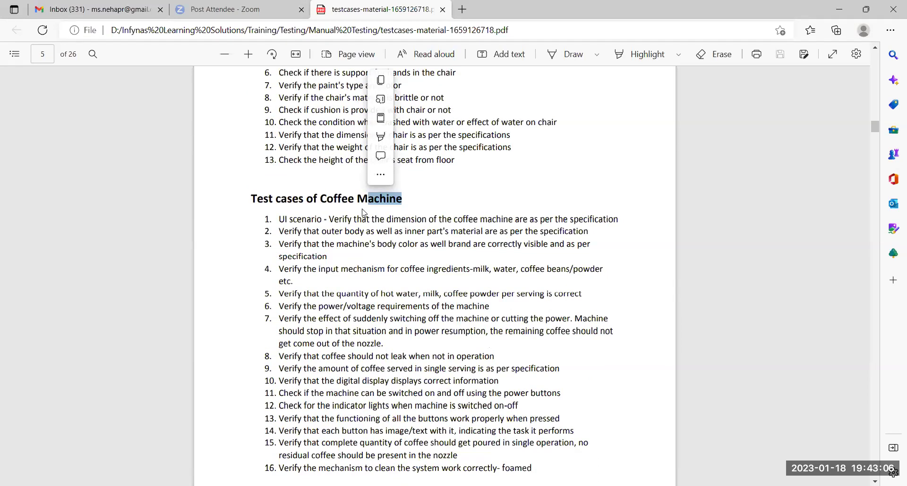
Look over the coffee machine, date field and door test cases, highlighting part of the Door heading.
scroll(364, 210, "down", 15)
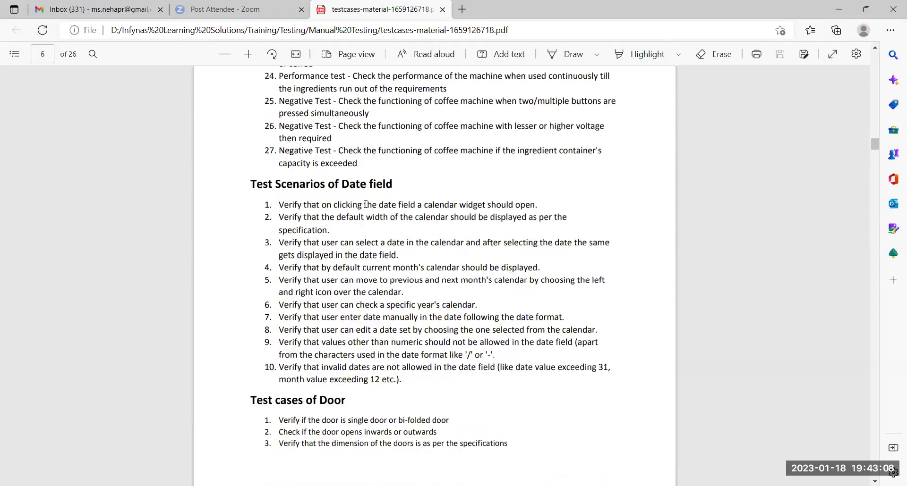
scroll(386, 201, "down", 4)
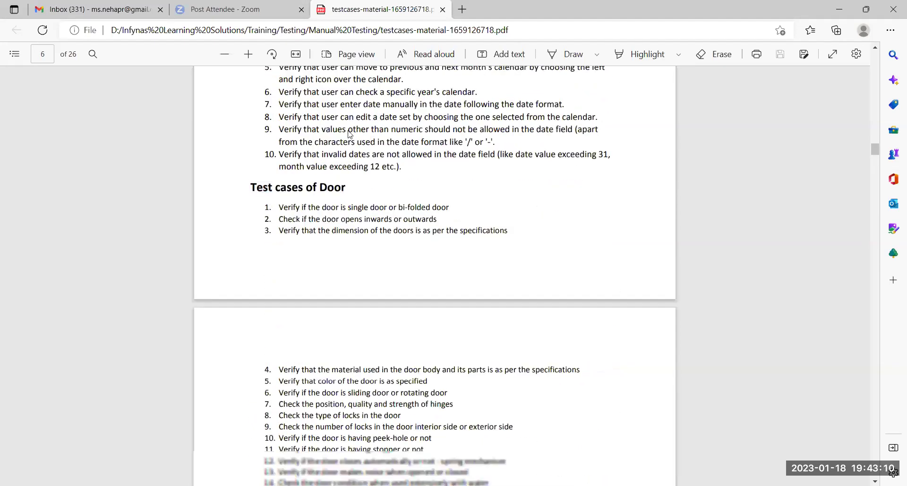
left_click_drag(349, 199, 287, 200)
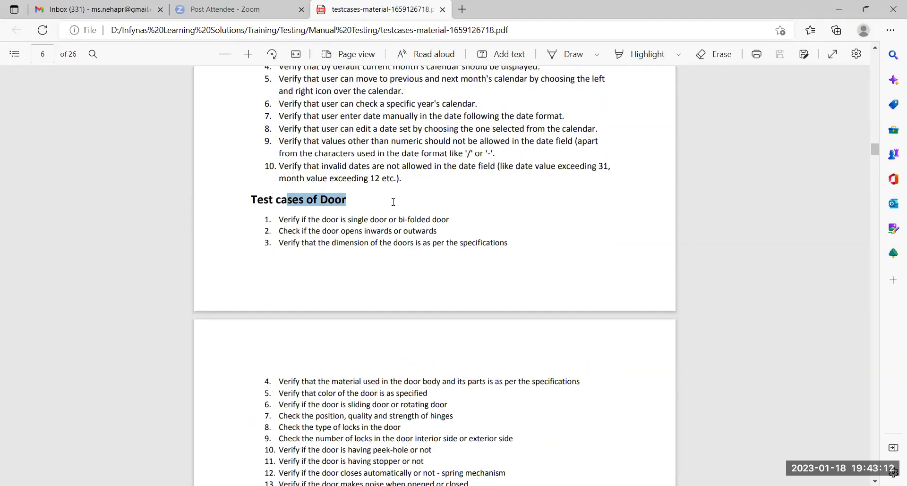
scroll(392, 203, "down", 5)
scroll(395, 203, "up", 3)
scroll(395, 204, "down", 7)
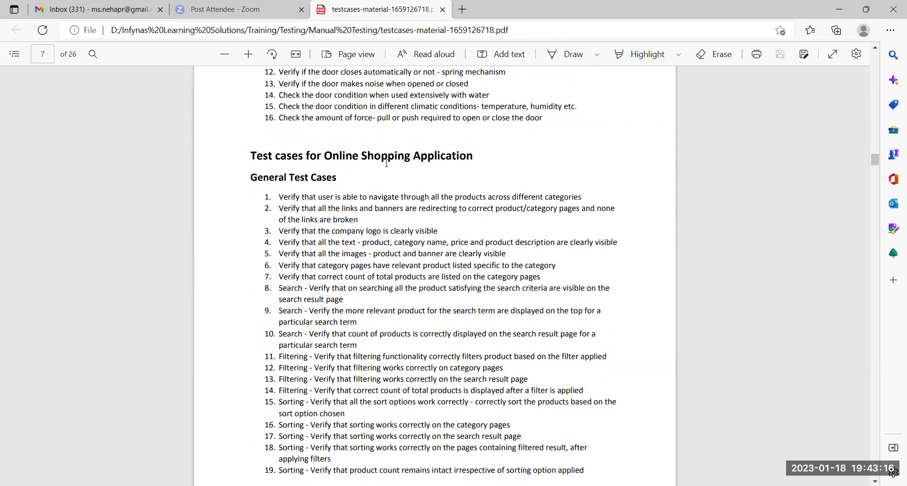
Highlight "Online Shopping Application" in its heading and review its general, buy flow, registration and seller test cases, continuing through the Facebook ones.
left_click_drag(324, 159, 471, 159)
scroll(405, 225, "down", 12)
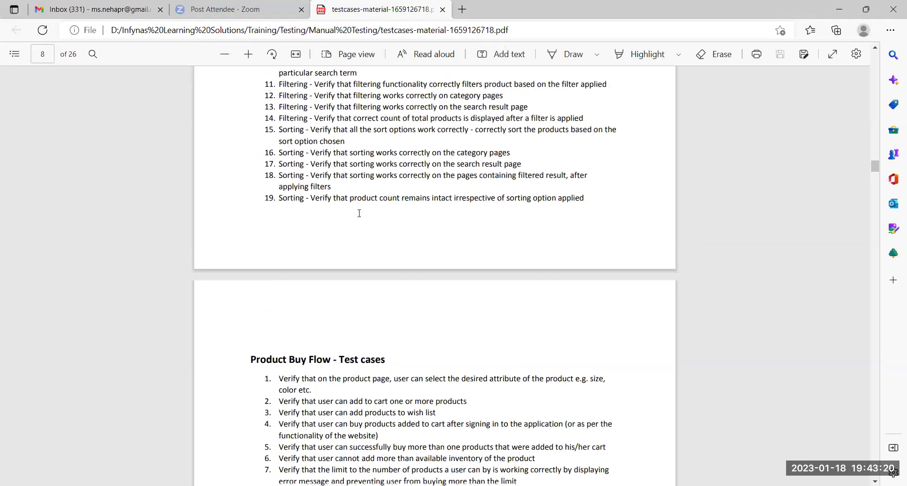
scroll(359, 214, "down", 1)
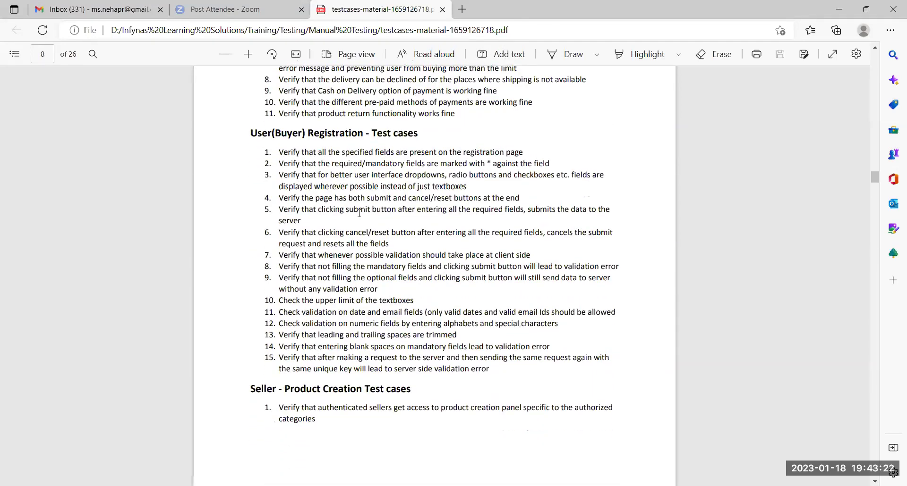
scroll(359, 214, "down", 15)
scroll(373, 226, "up", 5)
scroll(364, 203, "down", 12)
scroll(359, 203, "down", 13)
scroll(364, 223, "down", 11)
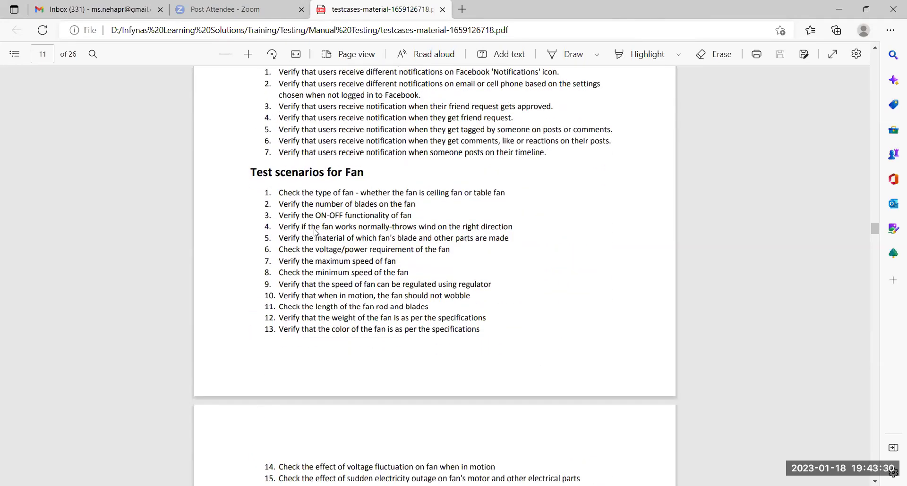
Review the scenarios for the fan, flight reservation, Gmail, Google search, hospital management, keyboard and lift.
scroll(333, 305, "down", 7)
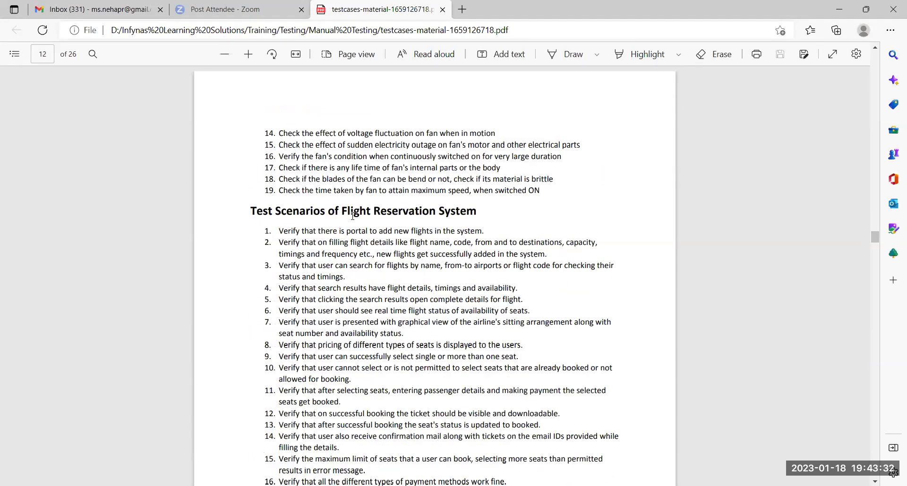
scroll(363, 267, "down", 4)
scroll(364, 268, "down", 8)
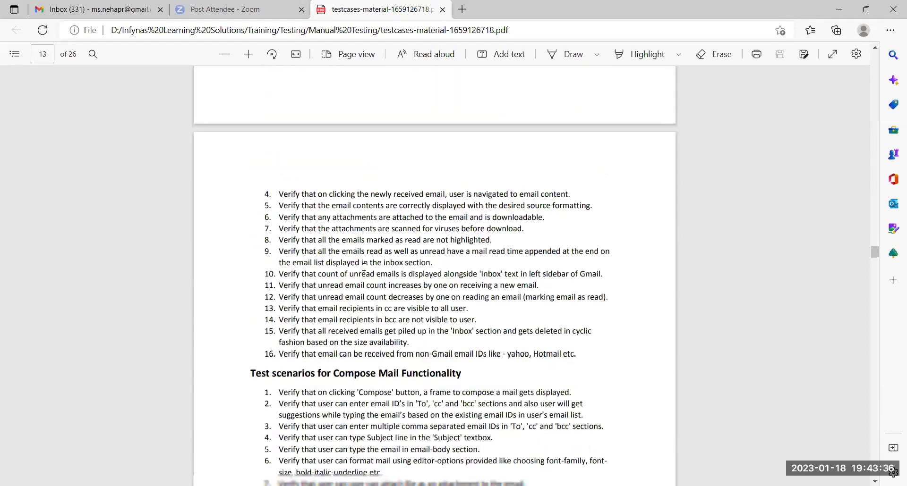
scroll(370, 180, "down", 7)
scroll(378, 240, "down", 2)
scroll(379, 241, "down", 10)
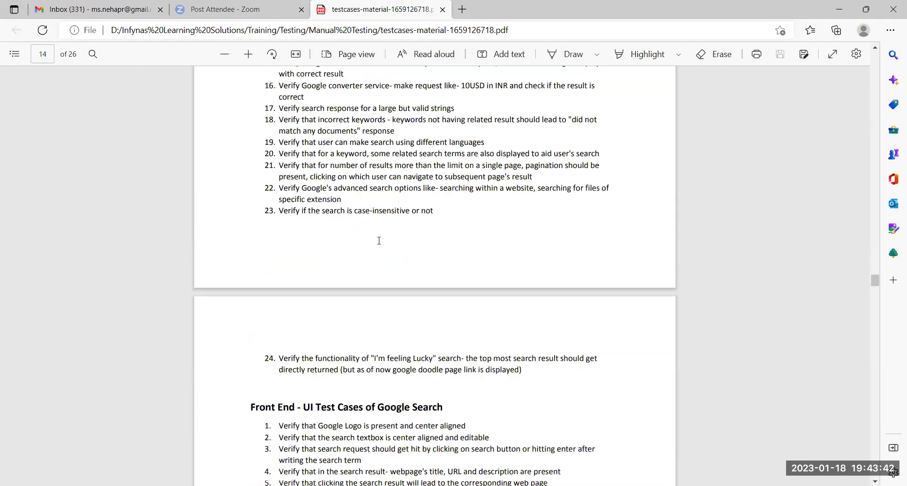
scroll(379, 242, "down", 14)
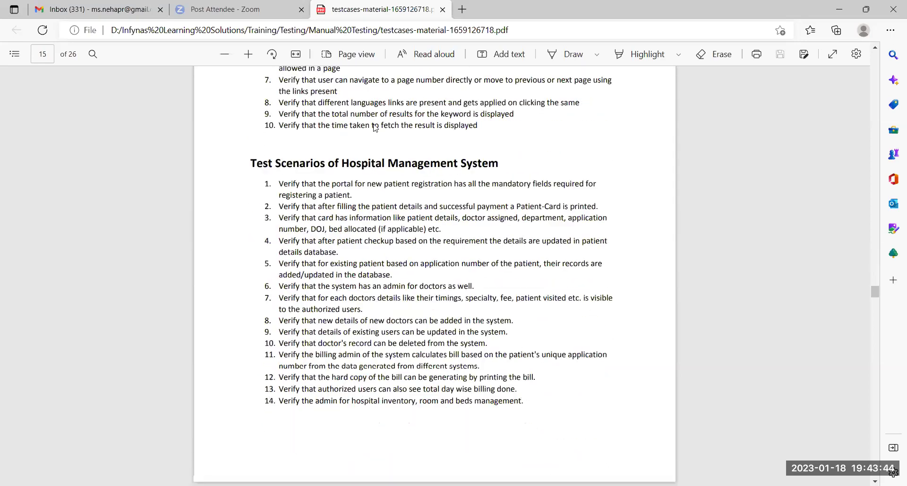
scroll(294, 160, "down", 4)
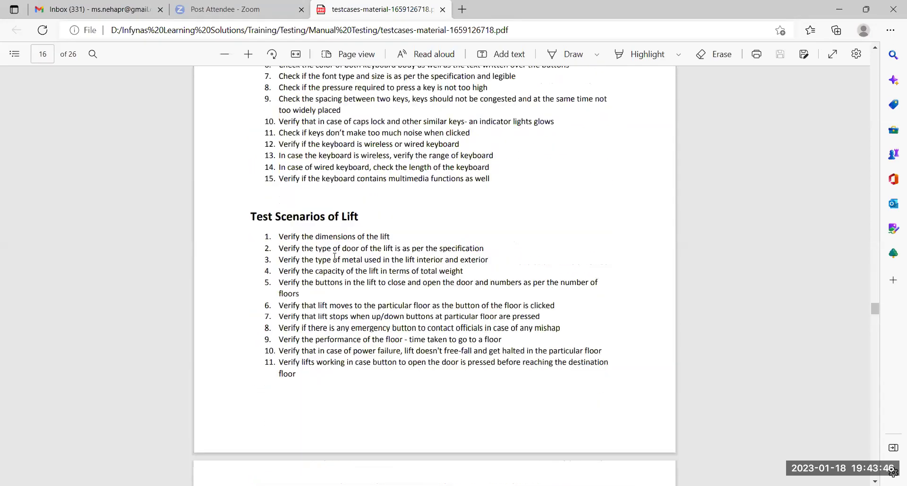